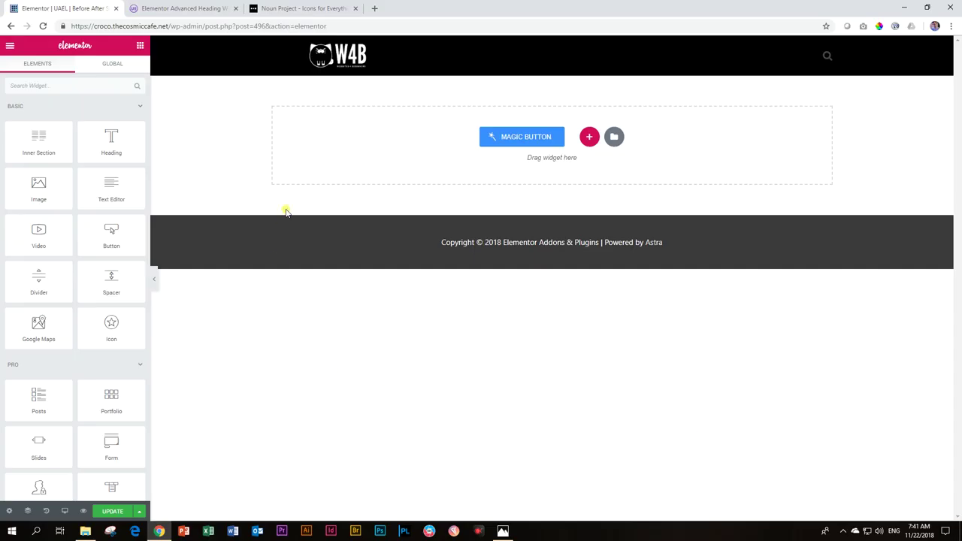
Step: Add a two-column section with Min Height set to about 439 px
{"action": "left_click", "coordinate": [589, 137]}
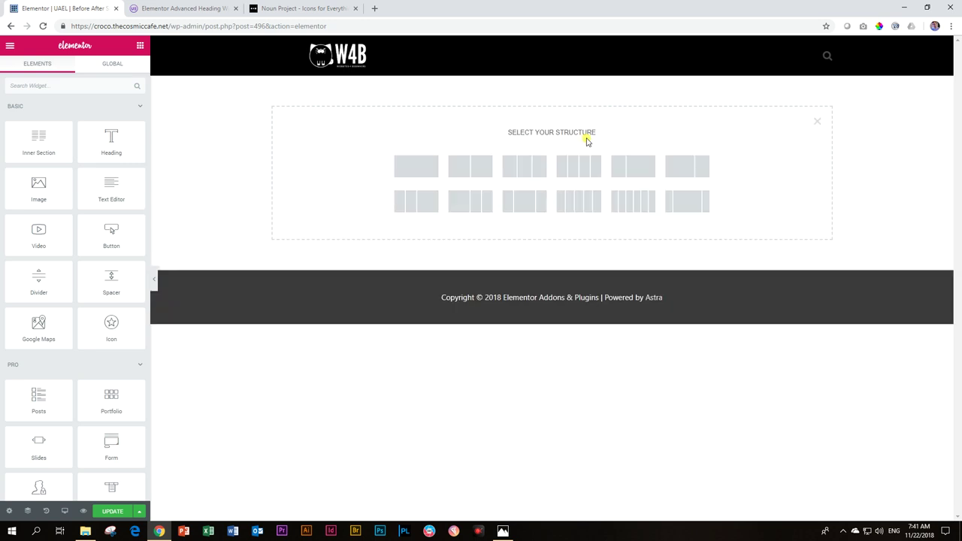
{"action": "left_click", "coordinate": [466, 169]}
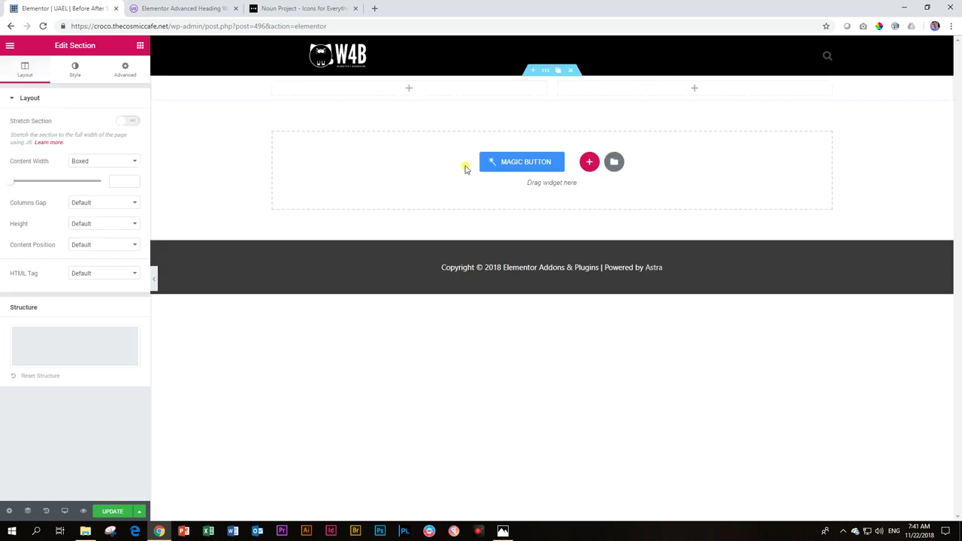
{"action": "right_click", "coordinate": [217, 97]}
{"action": "left_click", "coordinate": [227, 107]}
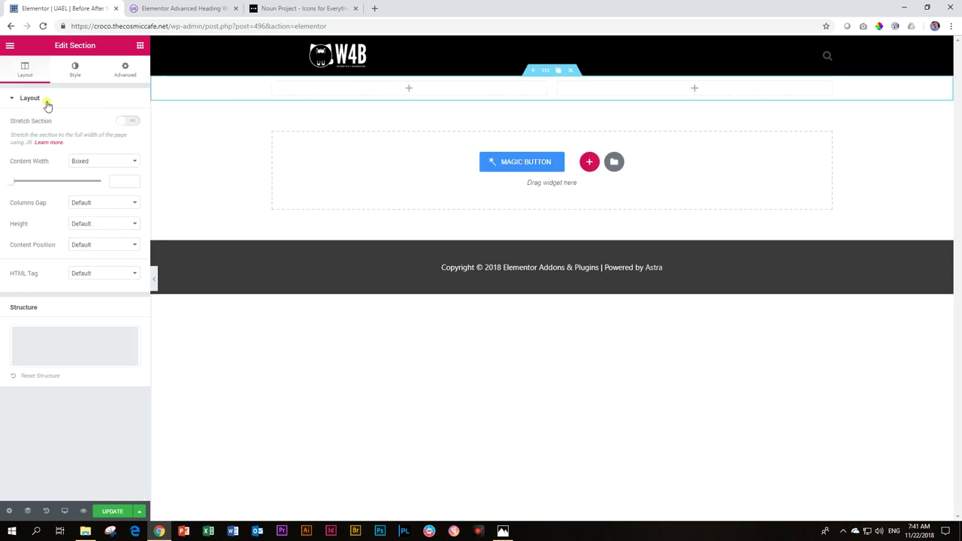
{"action": "left_click", "coordinate": [81, 224]}
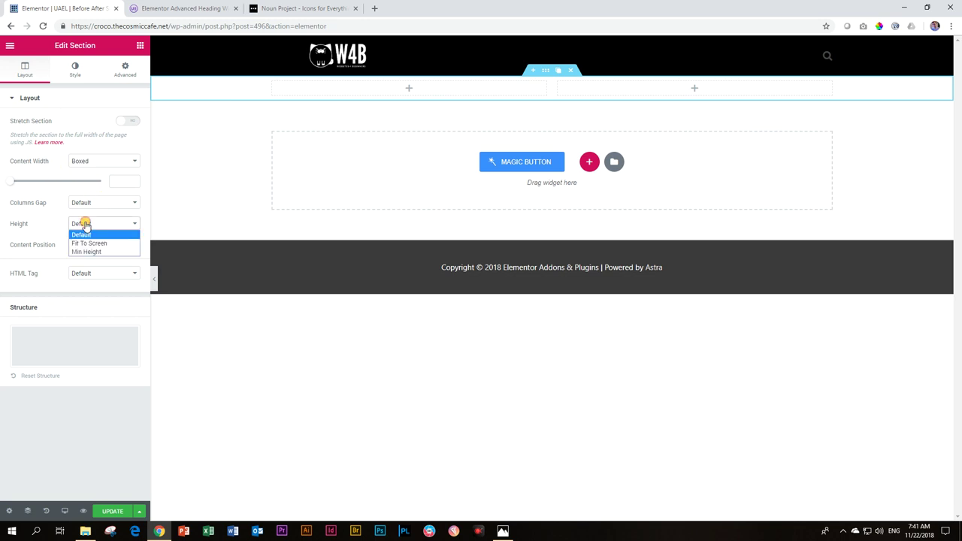
{"action": "left_click", "coordinate": [95, 254]}
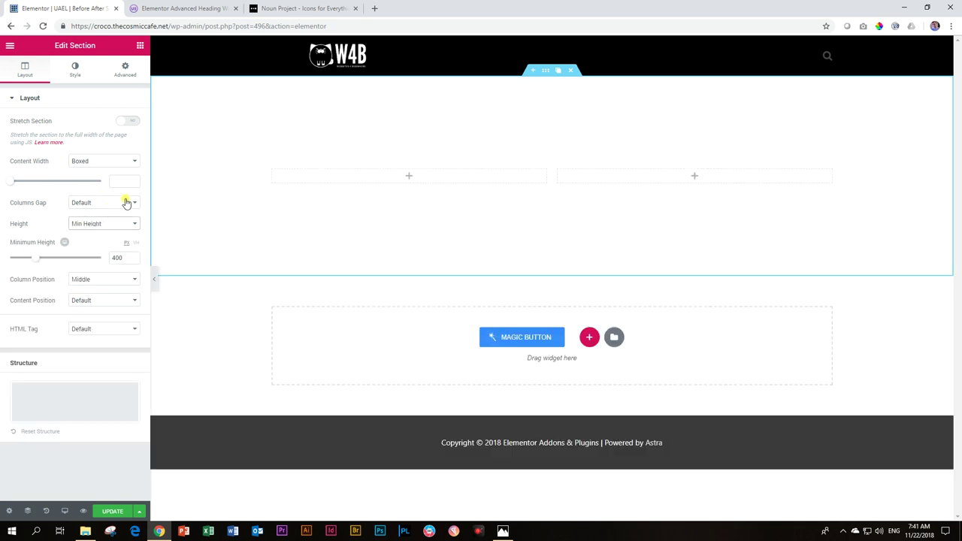
{"action": "left_click_drag", "start_coordinate": [35, 260], "coordinate": [36, 262]}
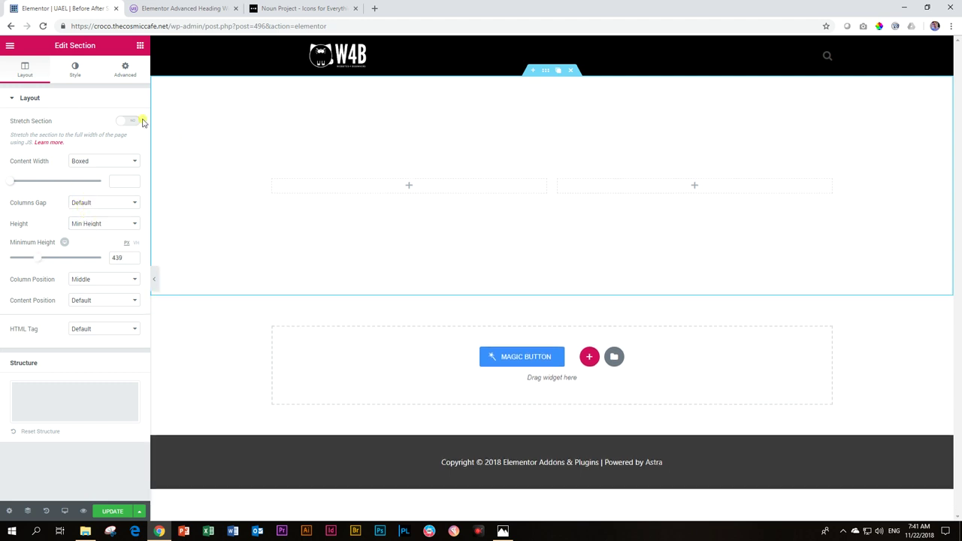
Step: Give the section a classic background using the autumn painting autumn-3186876_1920-Edit.jpeg
{"action": "left_click", "coordinate": [78, 75]}
{"action": "left_click", "coordinate": [80, 144]}
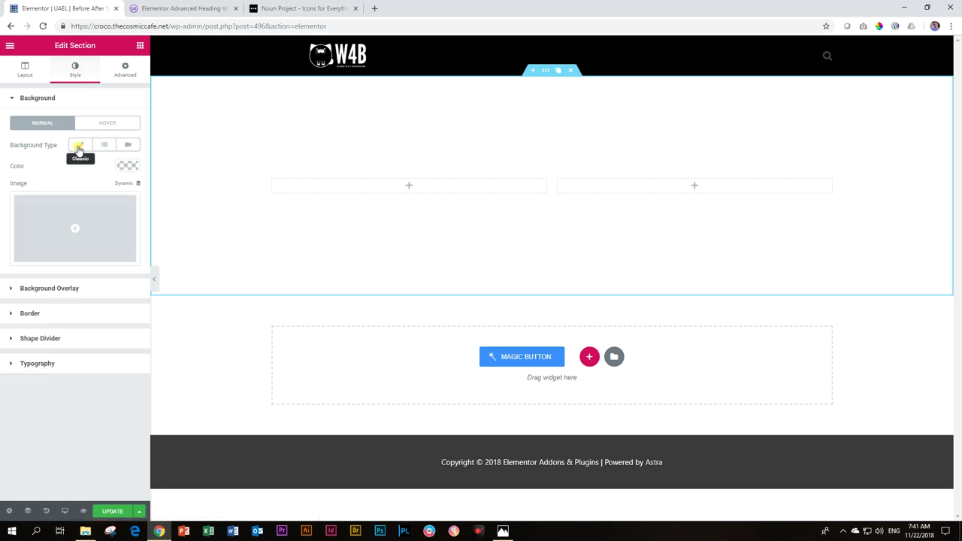
{"action": "left_click", "coordinate": [78, 219]}
{"action": "left_click", "coordinate": [79, 149]}
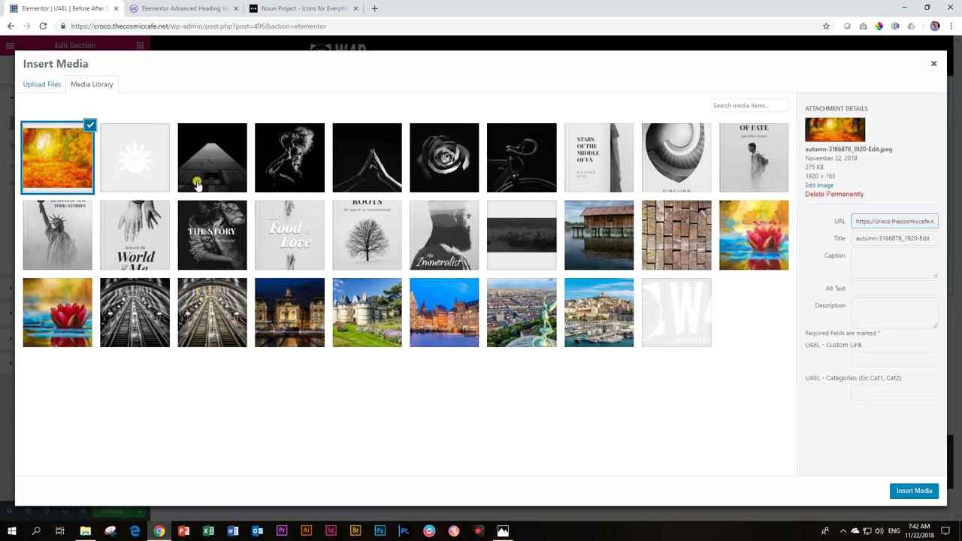
{"action": "left_click", "coordinate": [911, 493]}
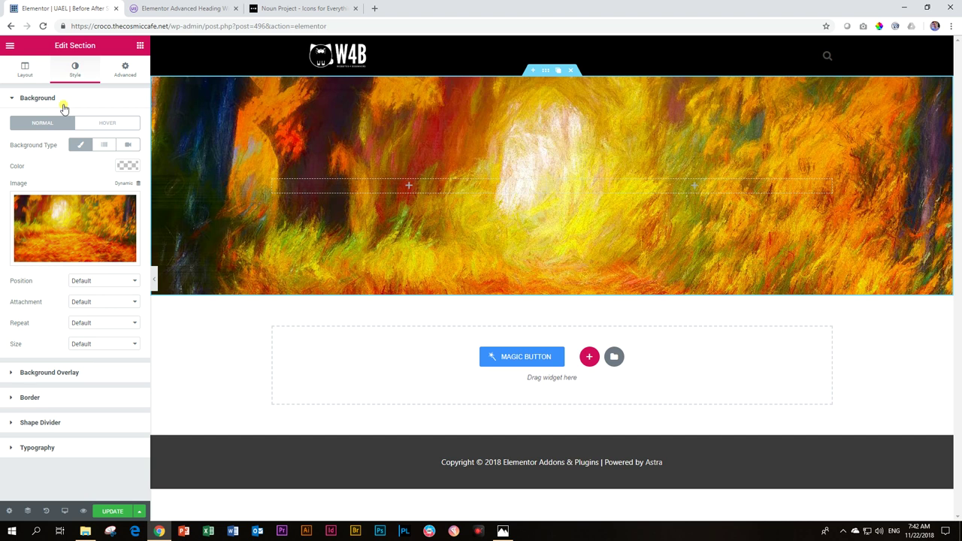
{"action": "left_click", "coordinate": [122, 72]}
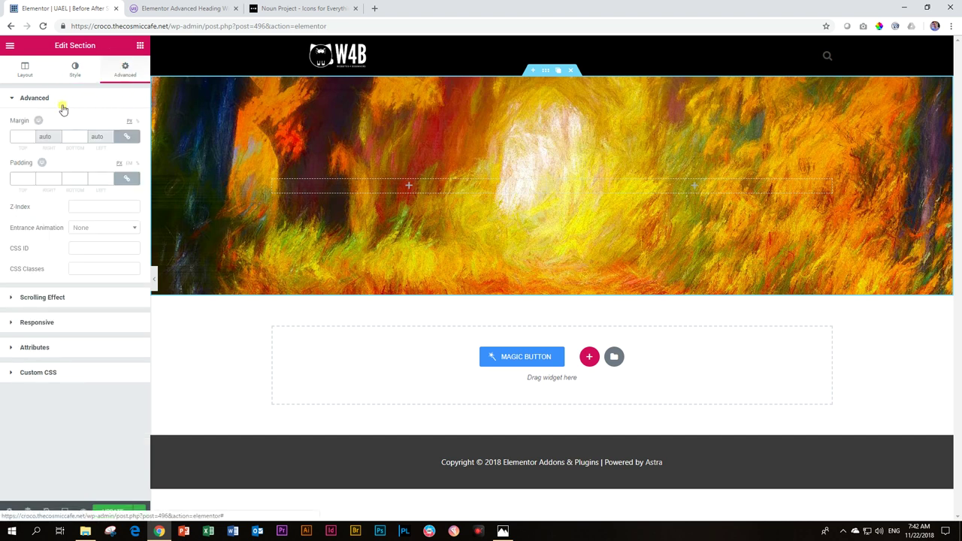
{"action": "left_click", "coordinate": [140, 45]}
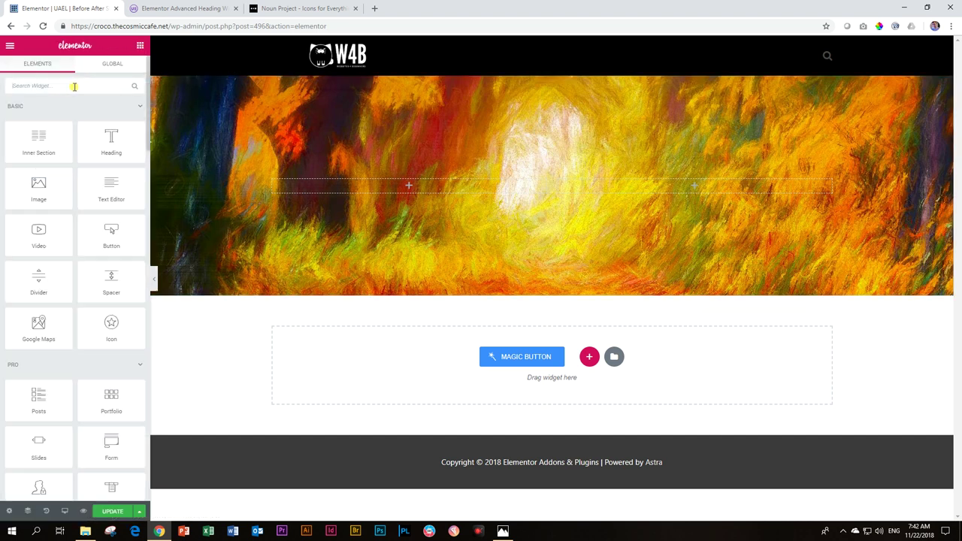
Step: Search 'adva' and drop an Advanced Heading widget into the hero's left column
{"action": "left_click", "coordinate": [75, 86]}
{"action": "type", "text": "adva"}
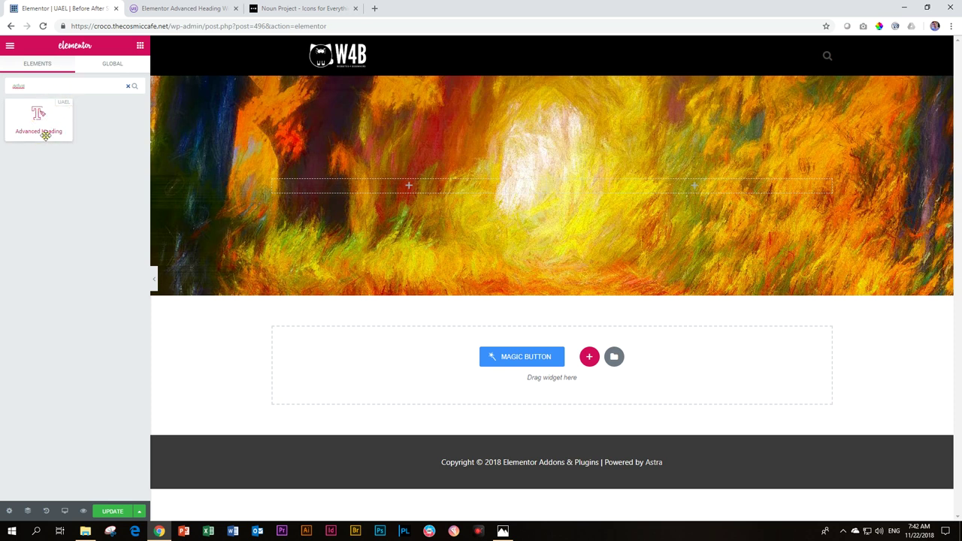
{"action": "left_click_drag", "start_coordinate": [42, 118], "coordinate": [422, 193]}
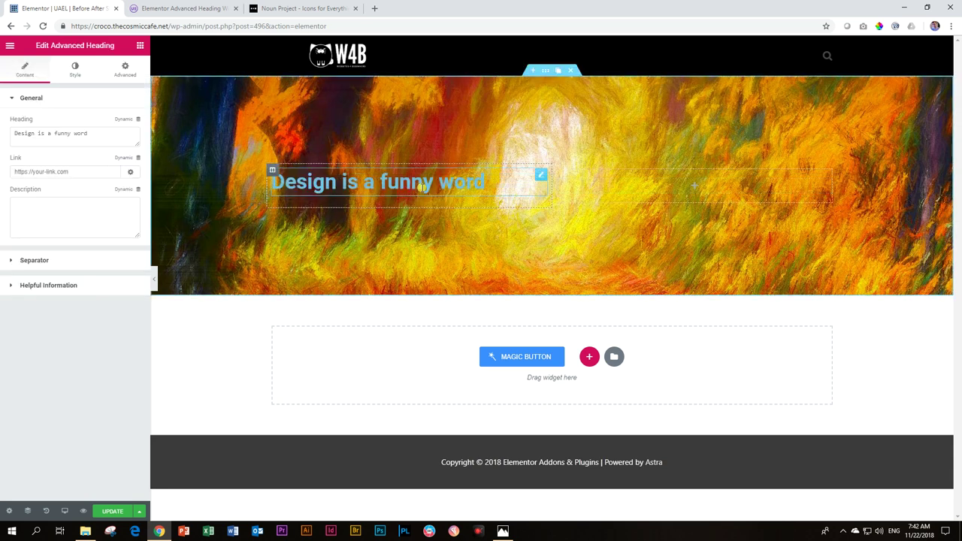
Step: Change the heading to 'Thanks for all the Giving' and add the grateful 'give back' description
{"action": "left_click_drag", "start_coordinate": [99, 129], "coordinate": [43, 123]}
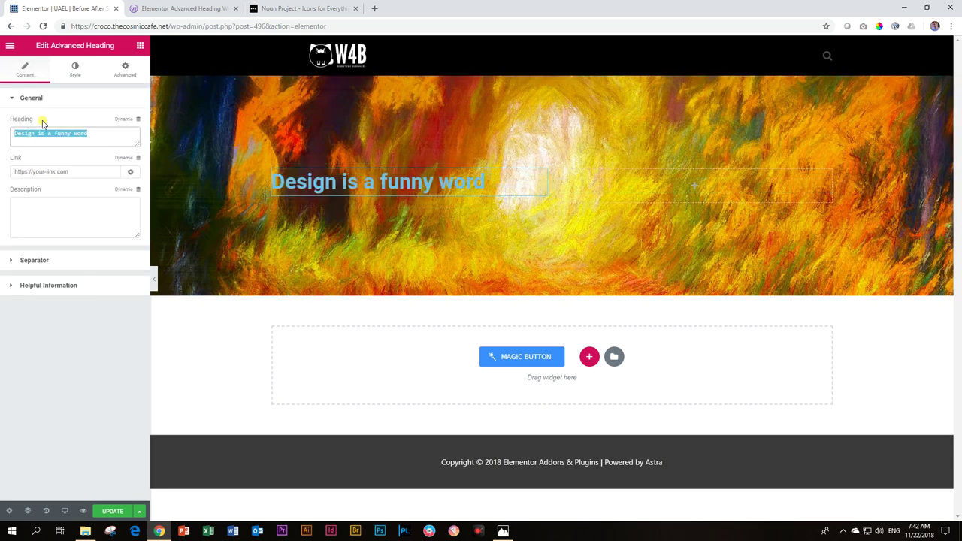
{"action": "type", "text": "Thanks for all the Giving"}
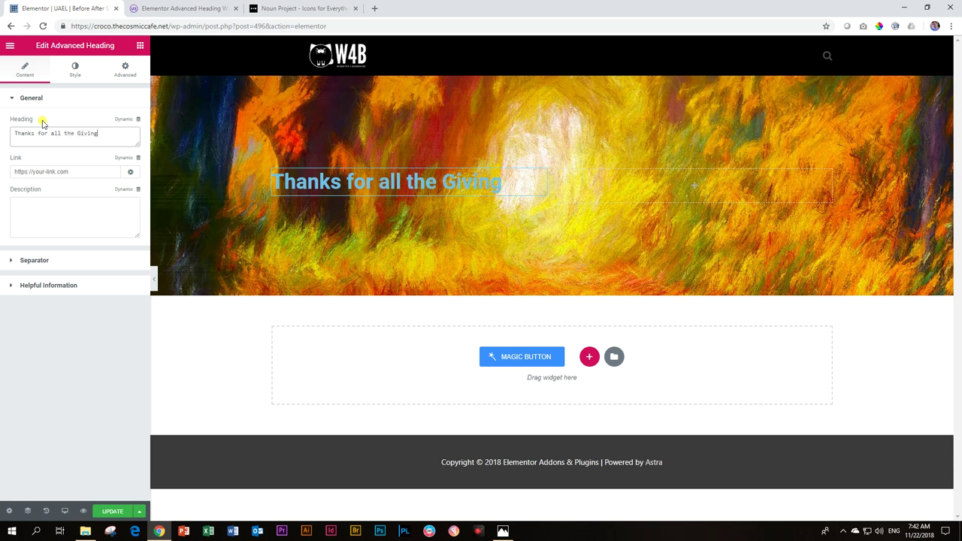
{"action": "left_click", "coordinate": [46, 207]}
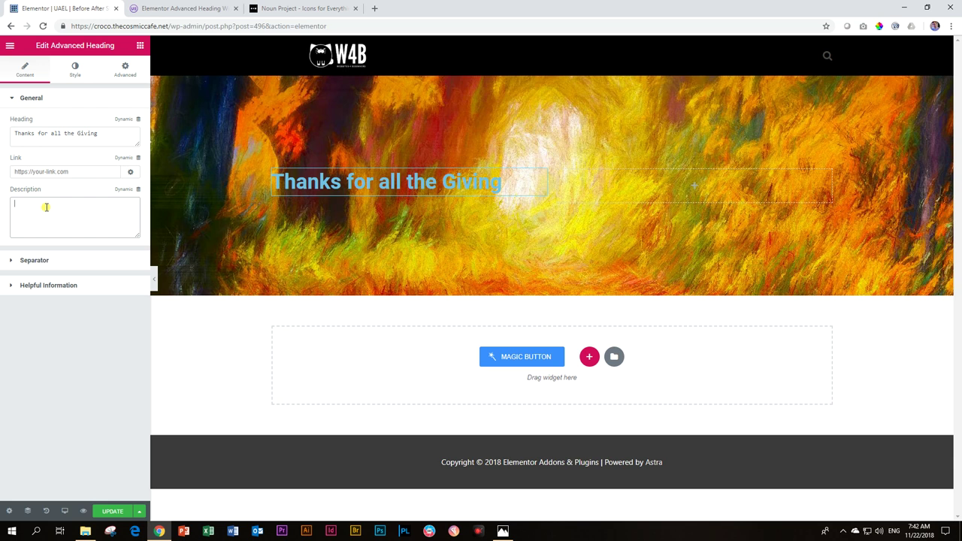
{"action": "type", "text": "Thi"}
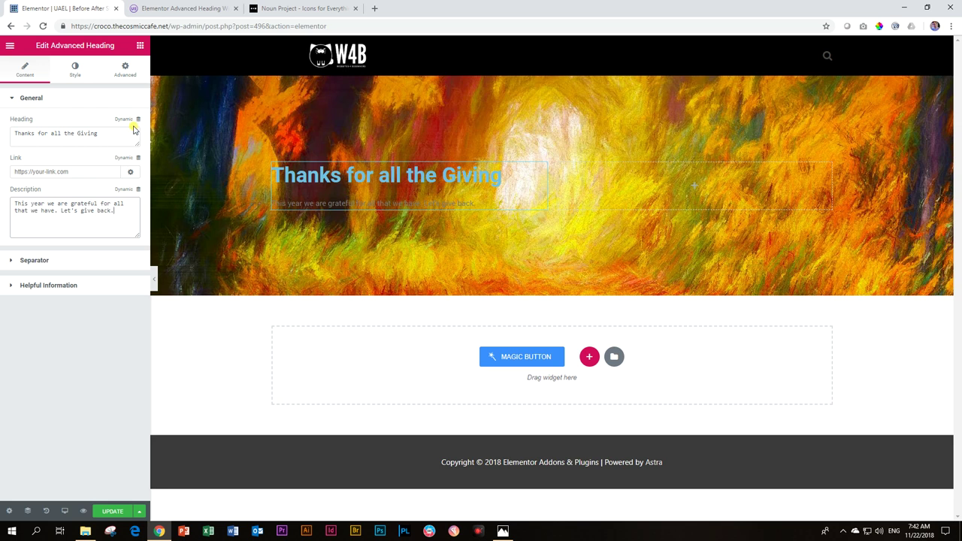
{"action": "left_click", "coordinate": [13, 261]}
Step: Try the separator styles and settle on Line With Image
{"action": "left_click", "coordinate": [73, 155]}
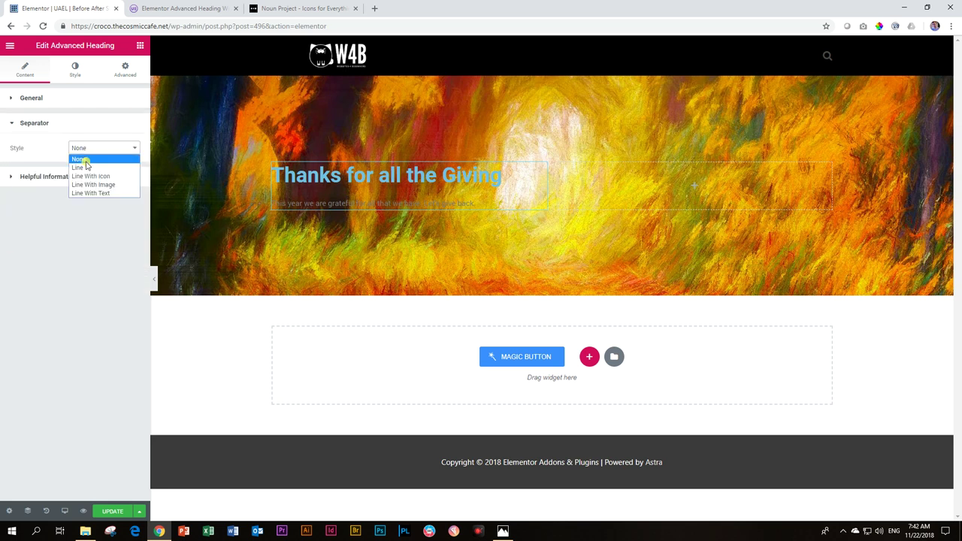
{"action": "left_click", "coordinate": [83, 168]}
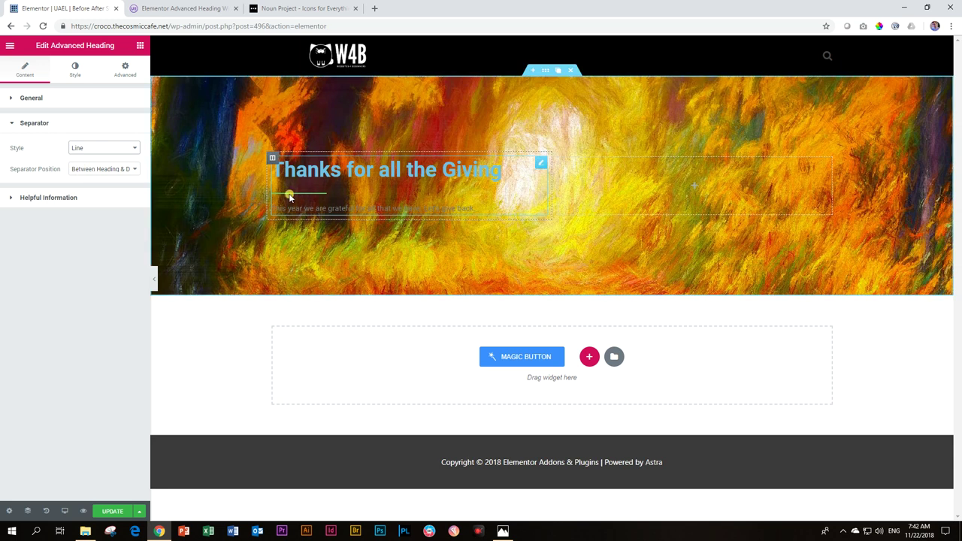
{"action": "left_click", "coordinate": [84, 149]}
{"action": "left_click", "coordinate": [86, 177]}
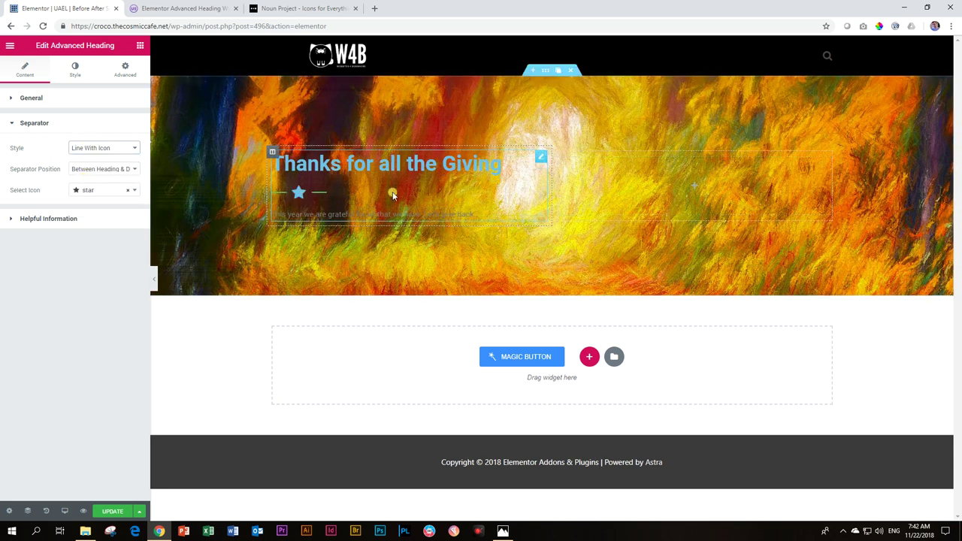
{"action": "left_click", "coordinate": [95, 151]}
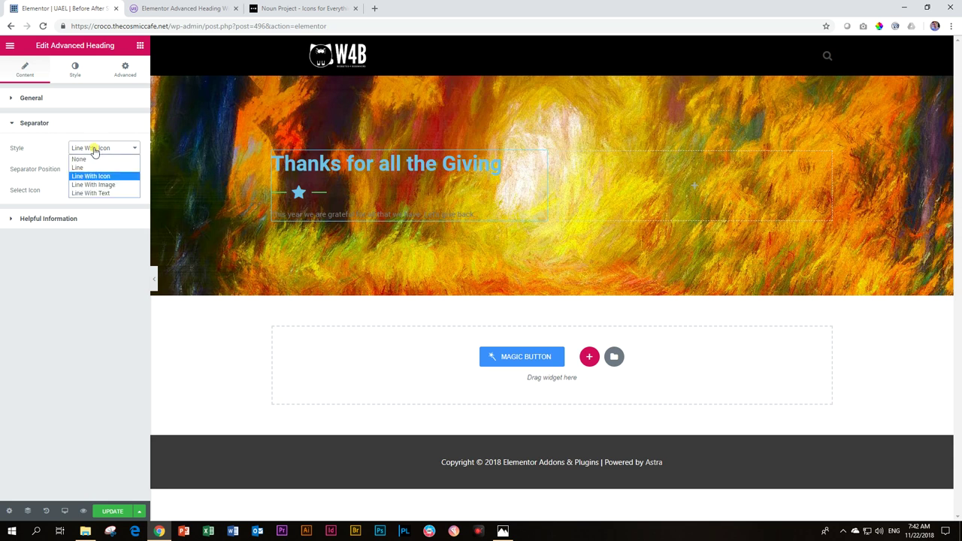
{"action": "left_click", "coordinate": [90, 185]}
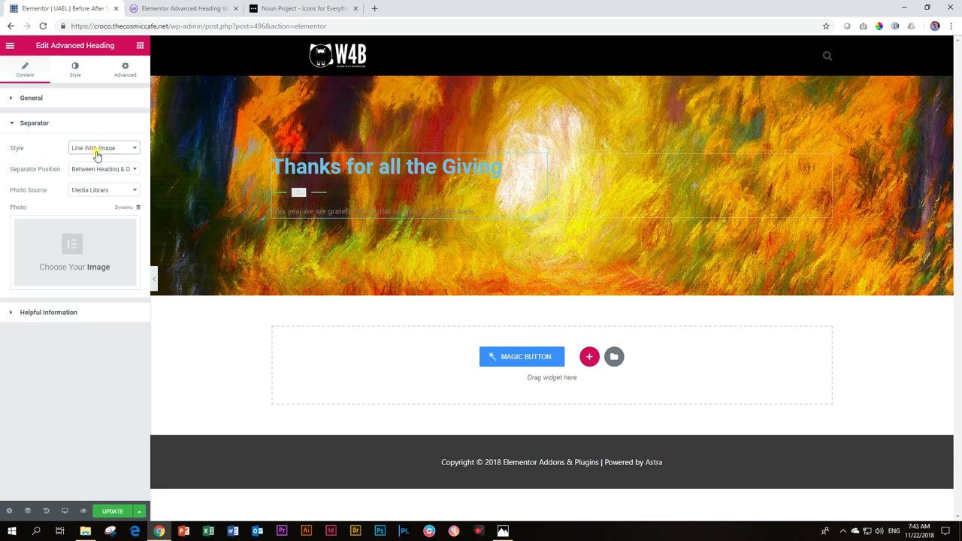
{"action": "left_click", "coordinate": [100, 150]}
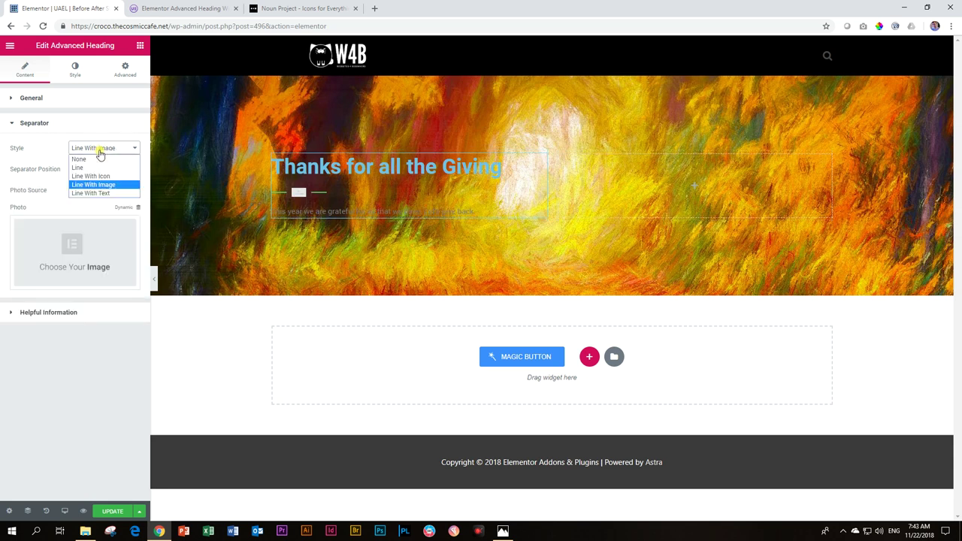
{"action": "left_click", "coordinate": [93, 192]}
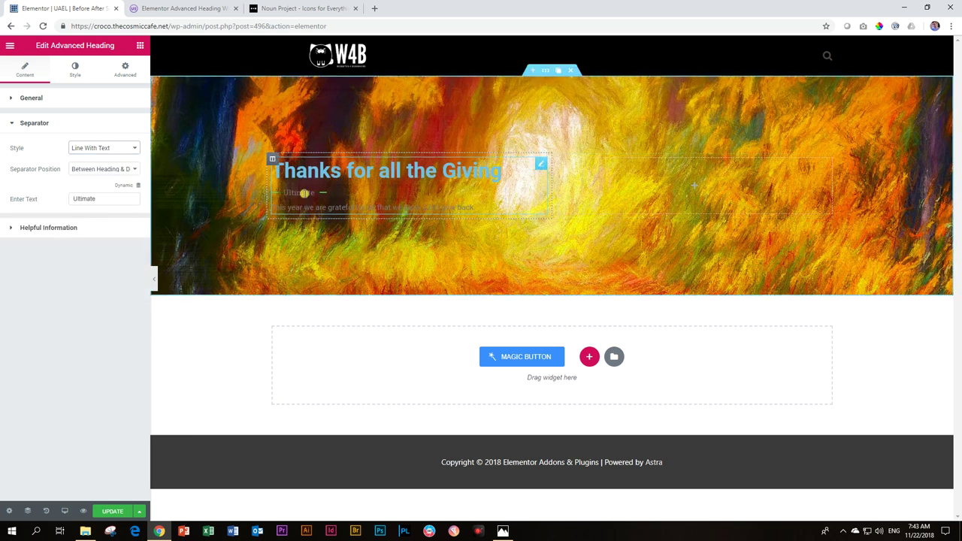
{"action": "left_click", "coordinate": [96, 151]}
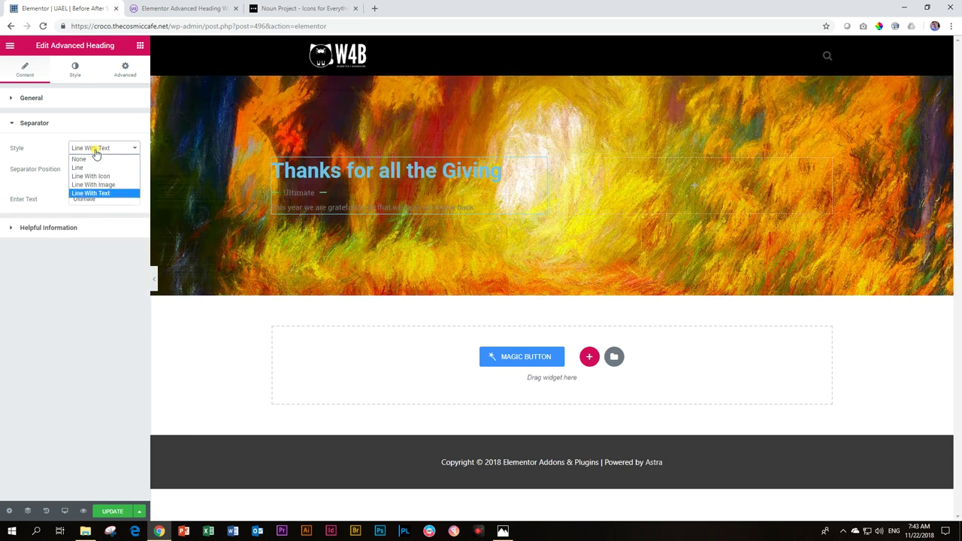
{"action": "left_click", "coordinate": [93, 184]}
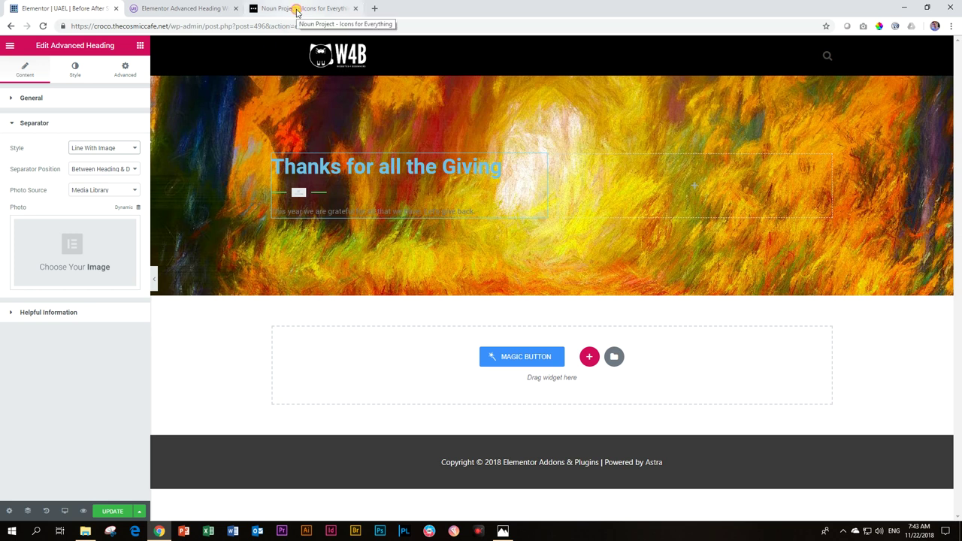
{"action": "left_click", "coordinate": [296, 9]}
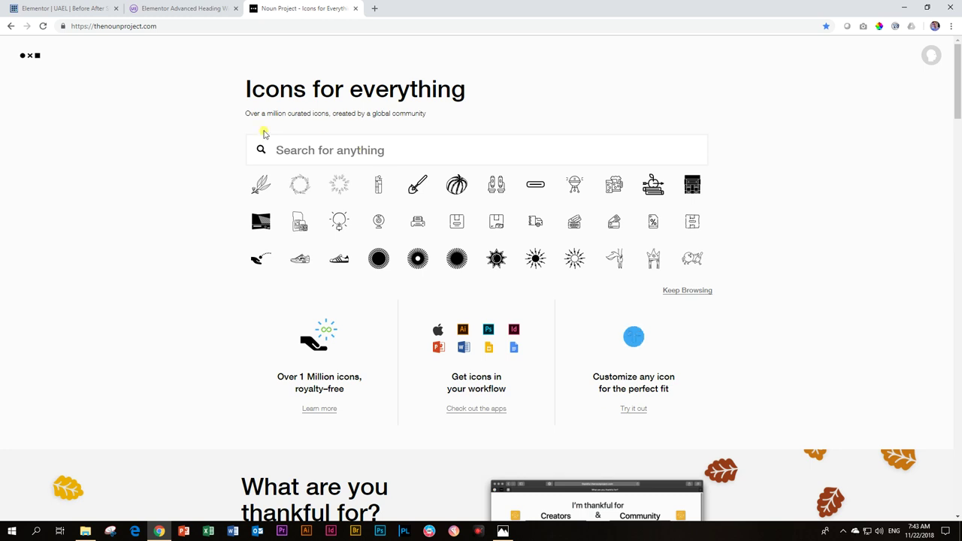
Step: Look at the NounPro pricing page in a separate tab, then close it
{"action": "mouse_move", "coordinate": [30, 55]}
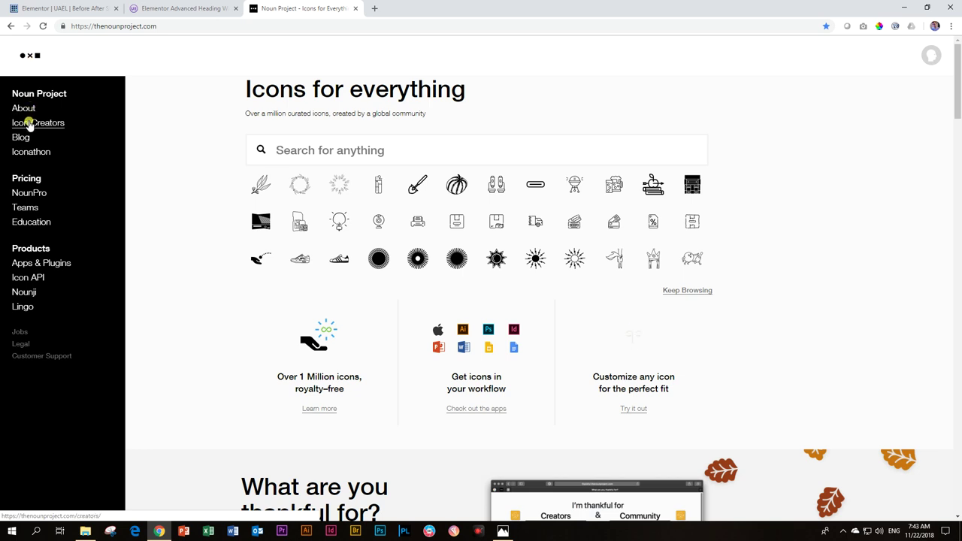
{"action": "right_click", "coordinate": [25, 192]}
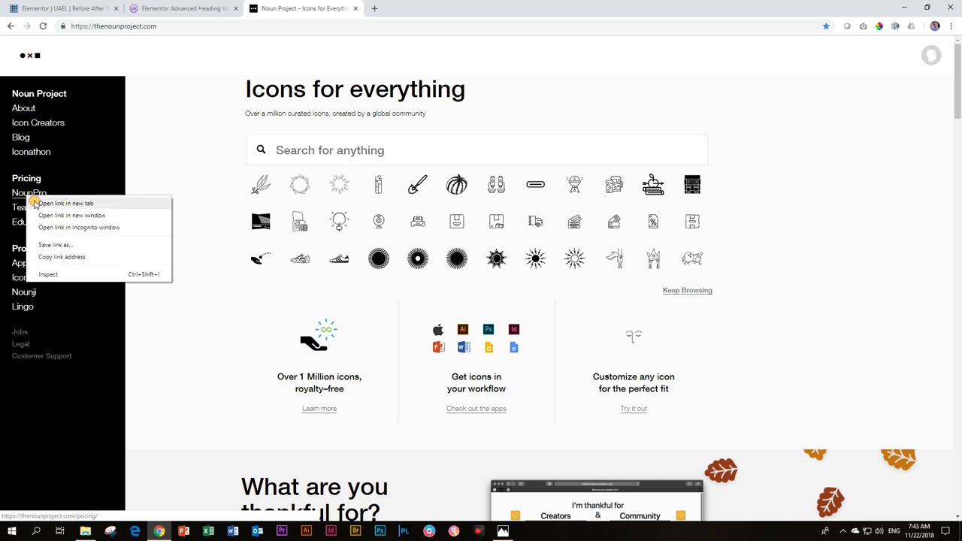
{"action": "left_click", "coordinate": [58, 205]}
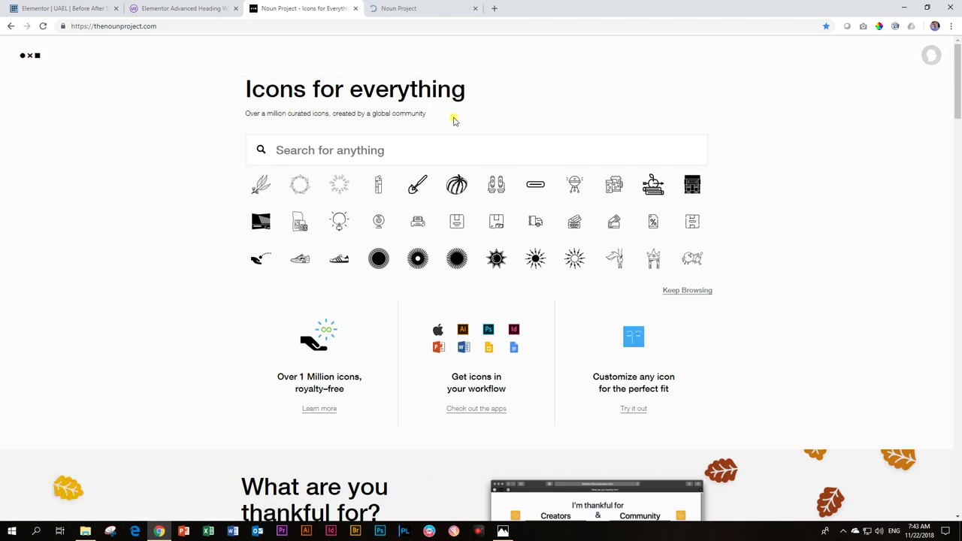
{"action": "left_click", "coordinate": [418, 11]}
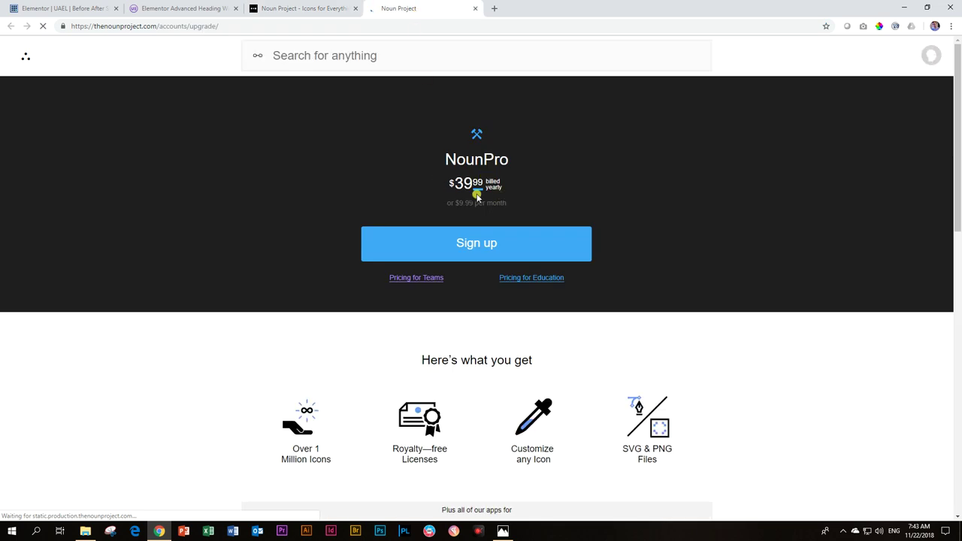
{"action": "left_click", "coordinate": [475, 8]}
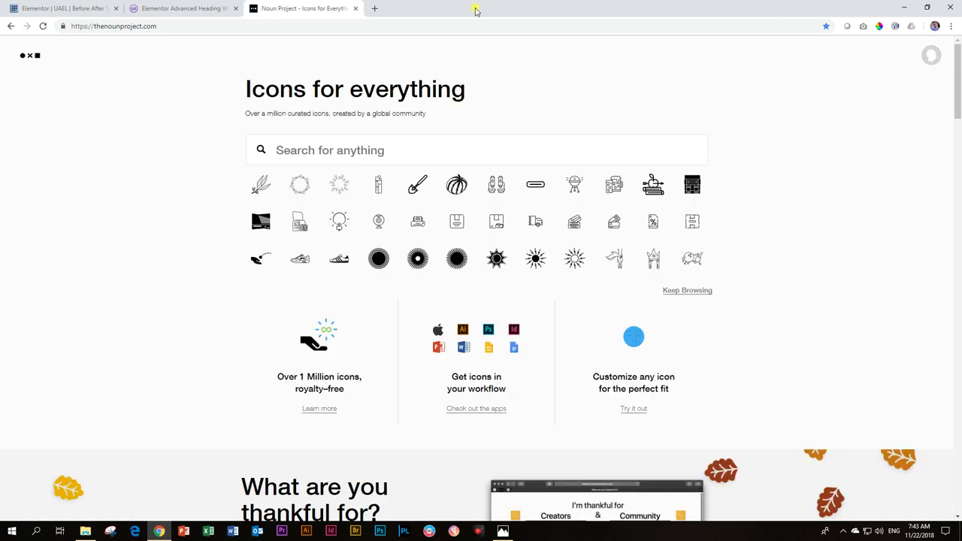
Step: Search Noun Project for 'thanksgiving' and browse the icon results
{"action": "left_click", "coordinate": [386, 139]}
{"action": "type", "text": "thanksgiving"}
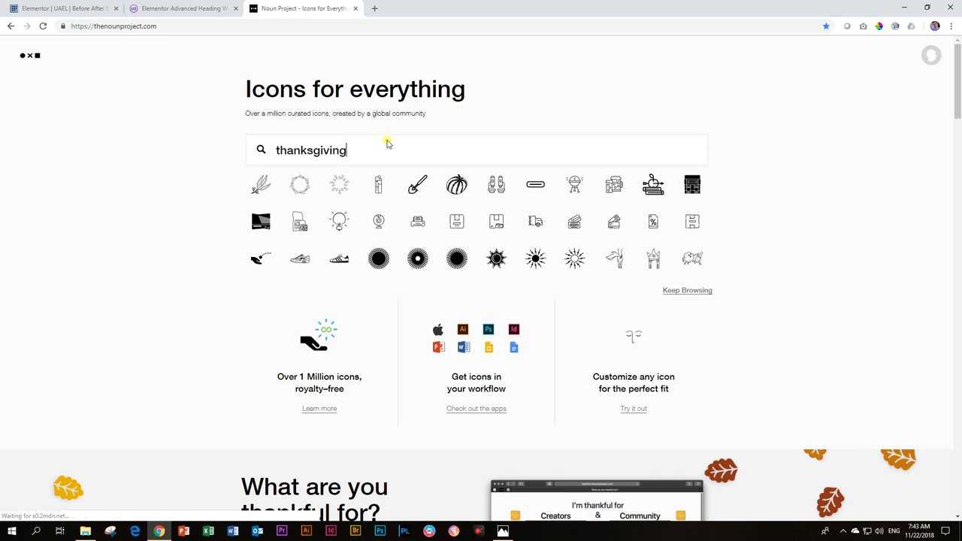
{"action": "key", "text": "Return"}
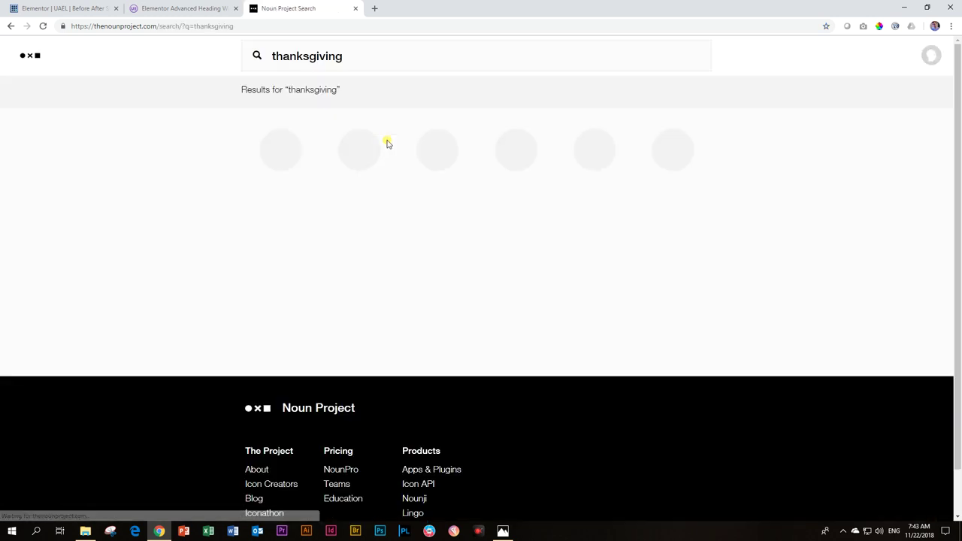
{"action": "scroll", "coordinate": [527, 158], "scroll_direction": "down", "scroll_amount": 10}
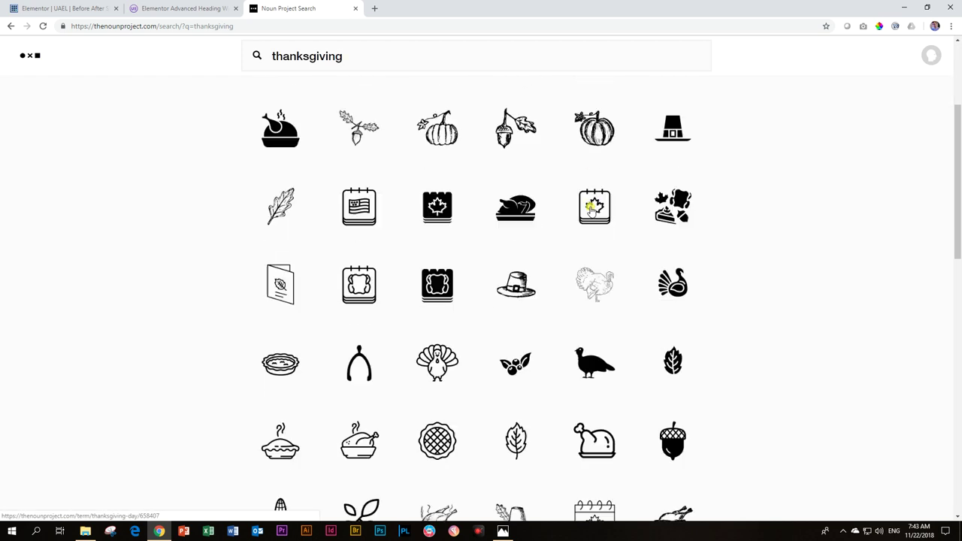
{"action": "scroll", "coordinate": [481, 171], "scroll_direction": "up", "scroll_amount": 2}
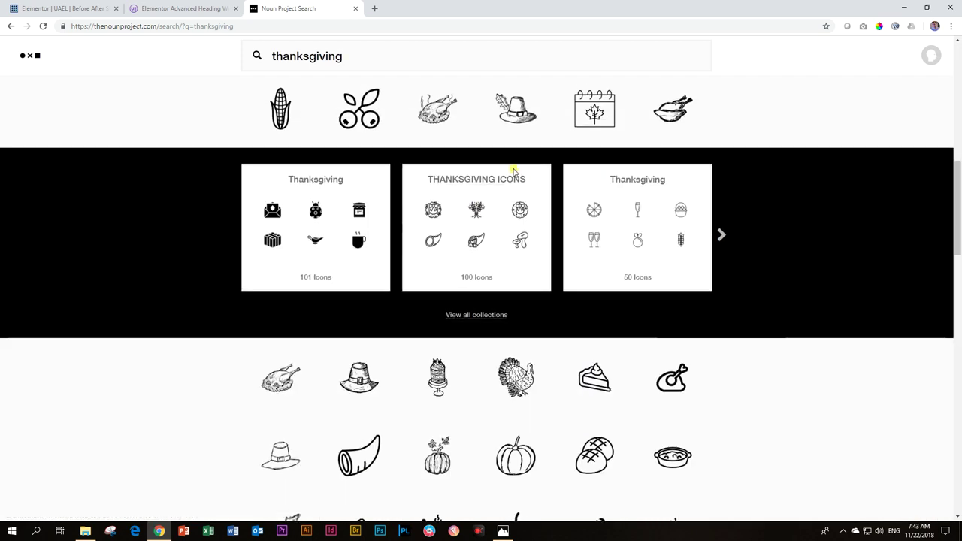
{"action": "scroll", "coordinate": [608, 285], "scroll_direction": "down", "scroll_amount": 3}
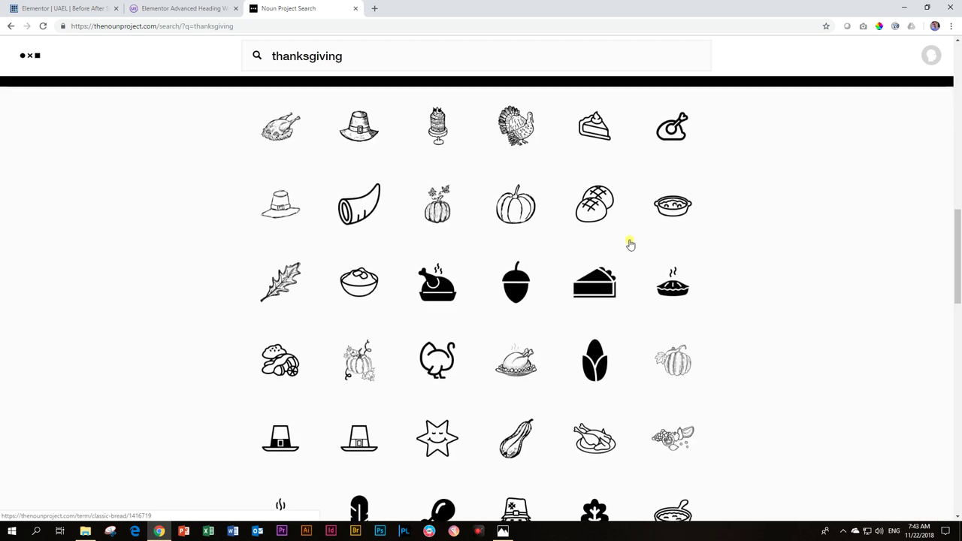
{"action": "scroll", "coordinate": [642, 251], "scroll_direction": "down", "scroll_amount": 10}
{"action": "scroll", "coordinate": [643, 252], "scroll_direction": "down", "scroll_amount": 3}
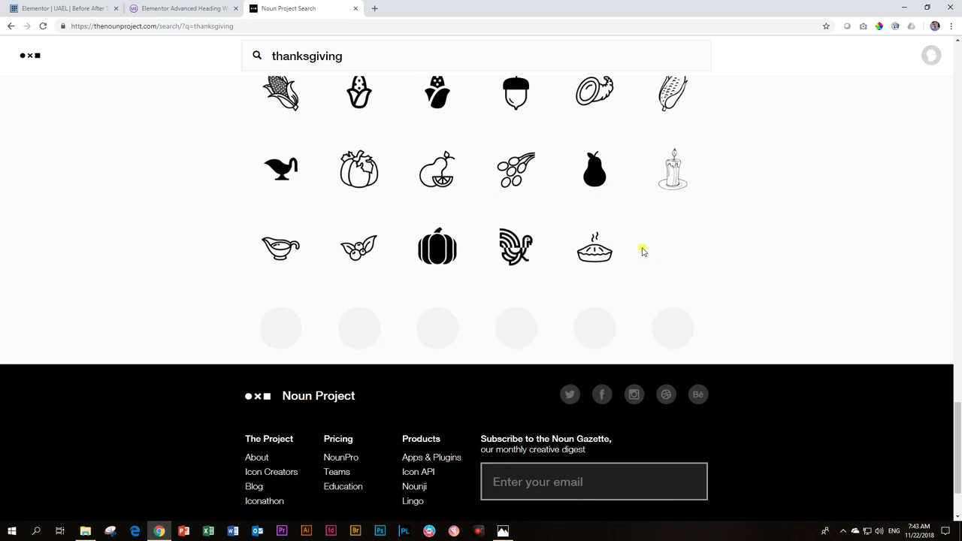
{"action": "scroll", "coordinate": [643, 252], "scroll_direction": "up", "scroll_amount": 3}
{"action": "scroll", "coordinate": [643, 252], "scroll_direction": "down", "scroll_amount": 10}
{"action": "scroll", "coordinate": [645, 250], "scroll_direction": "up", "scroll_amount": 20}
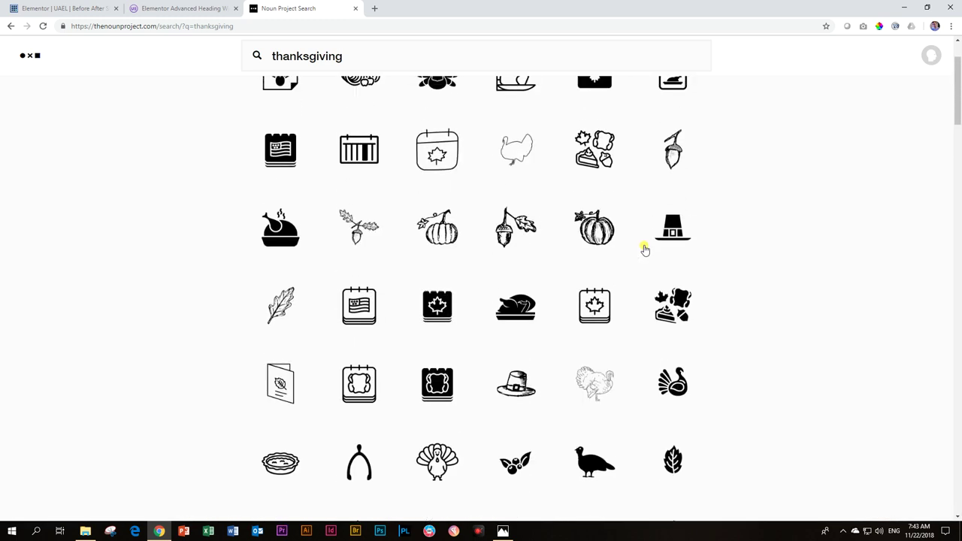
Step: Download the turkey icon as a 100 px PNG and go back to the Elementor editor
{"action": "left_click", "coordinate": [451, 166]}
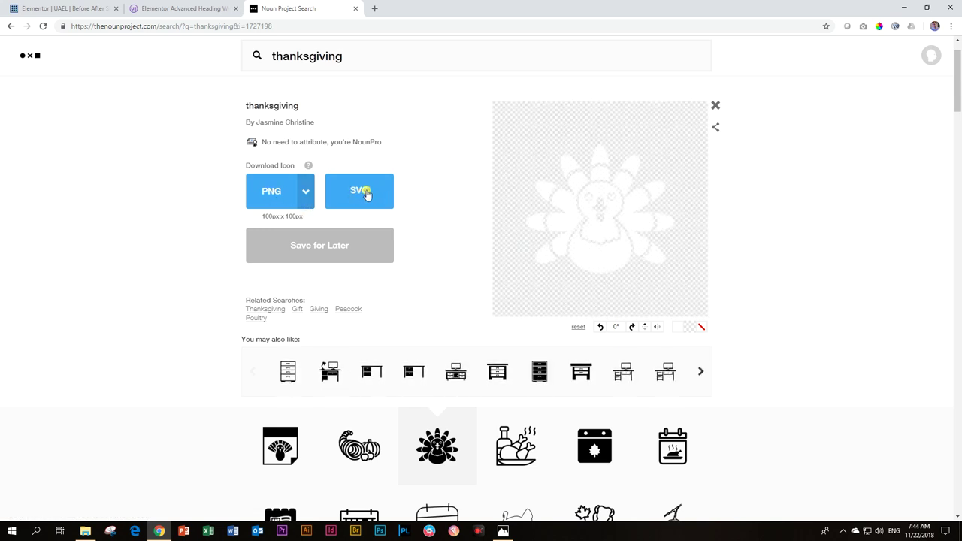
{"action": "left_click", "coordinate": [308, 195]}
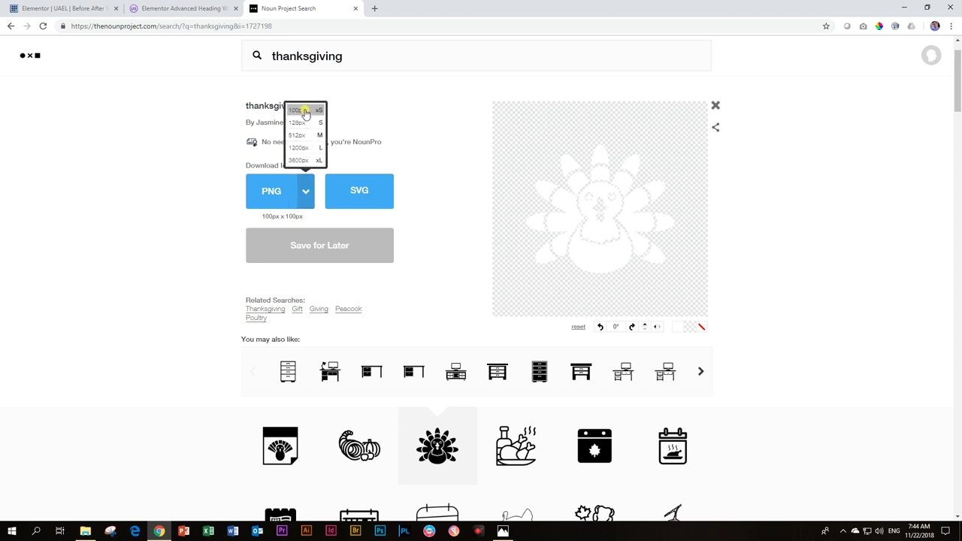
{"action": "left_click", "coordinate": [430, 158]}
{"action": "left_click", "coordinate": [300, 197]}
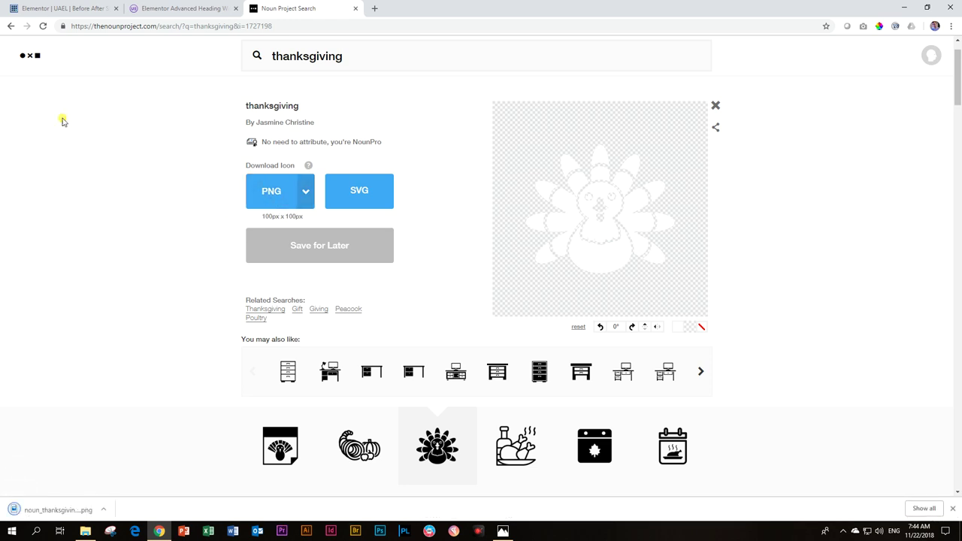
{"action": "left_click", "coordinate": [167, 9]}
{"action": "left_click", "coordinate": [80, 4]}
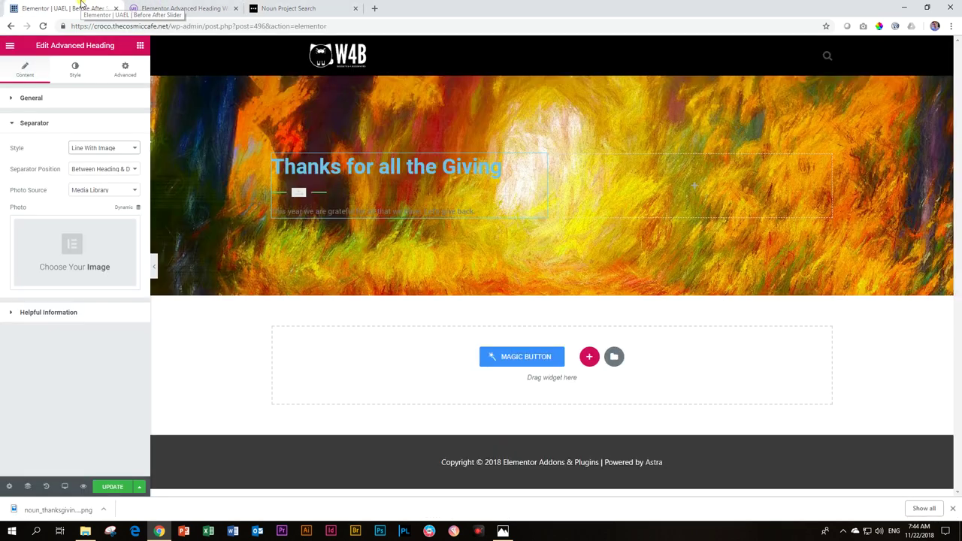
Step: Set the separator image to noun_thanksgiving_1727198.png from the Media Library
{"action": "left_click", "coordinate": [88, 257]}
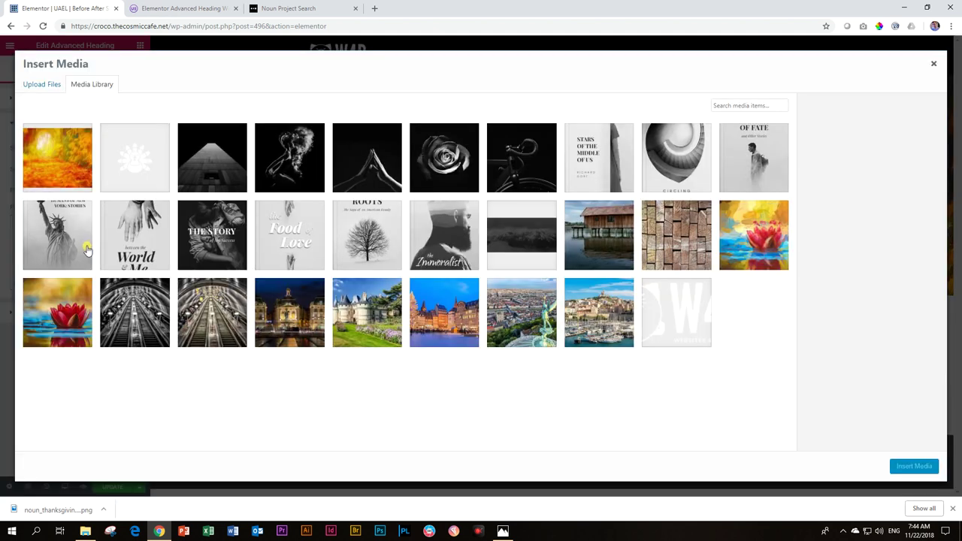
{"action": "left_click", "coordinate": [134, 158]}
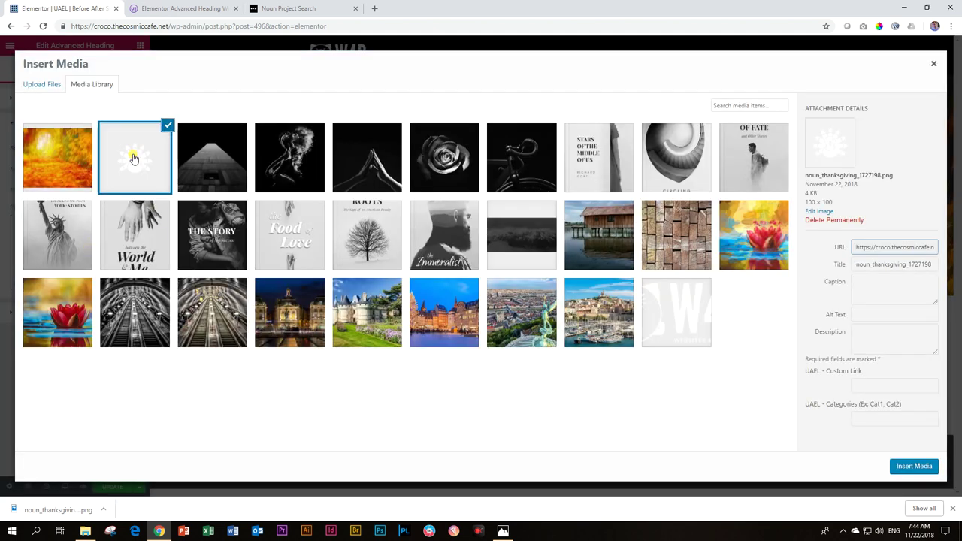
{"action": "left_click", "coordinate": [916, 467]}
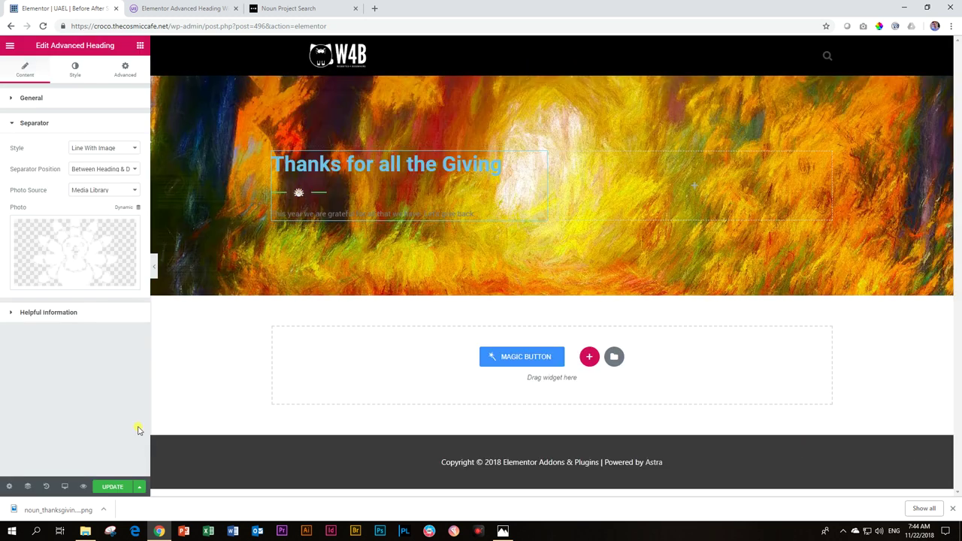
{"action": "left_click", "coordinate": [25, 315]}
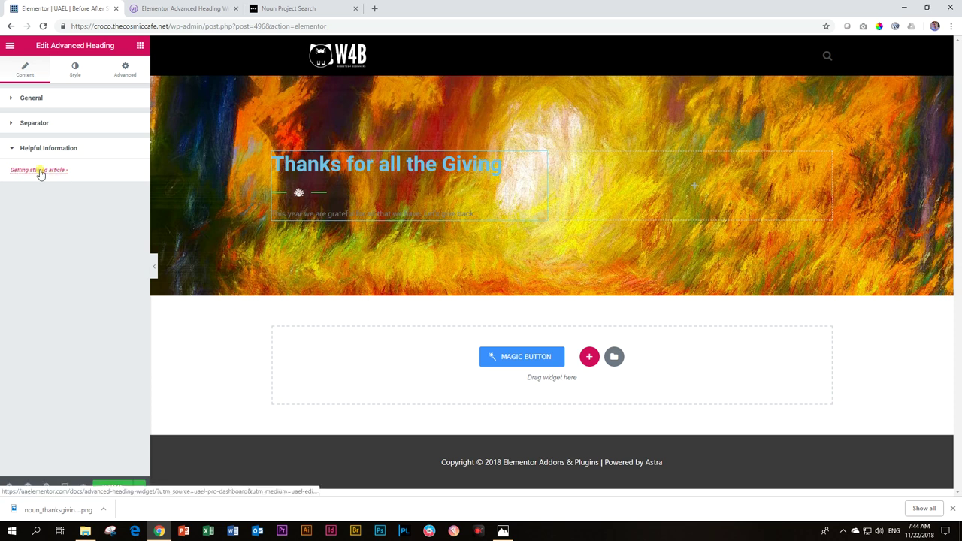
Step: Set the Advanced Heading's overall alignment to Left after trying center and right
{"action": "left_click", "coordinate": [11, 151]}
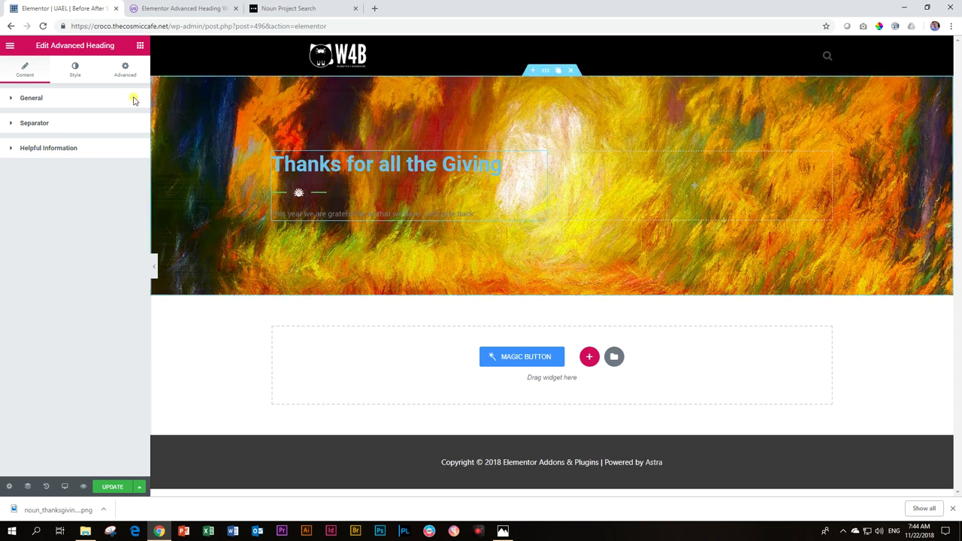
{"action": "left_click", "coordinate": [74, 70]}
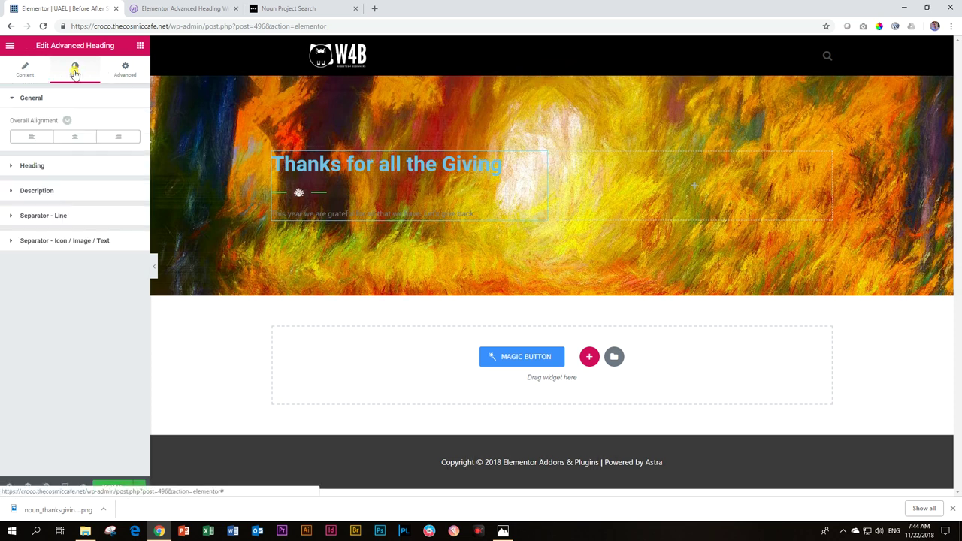
{"action": "left_click", "coordinate": [75, 138]}
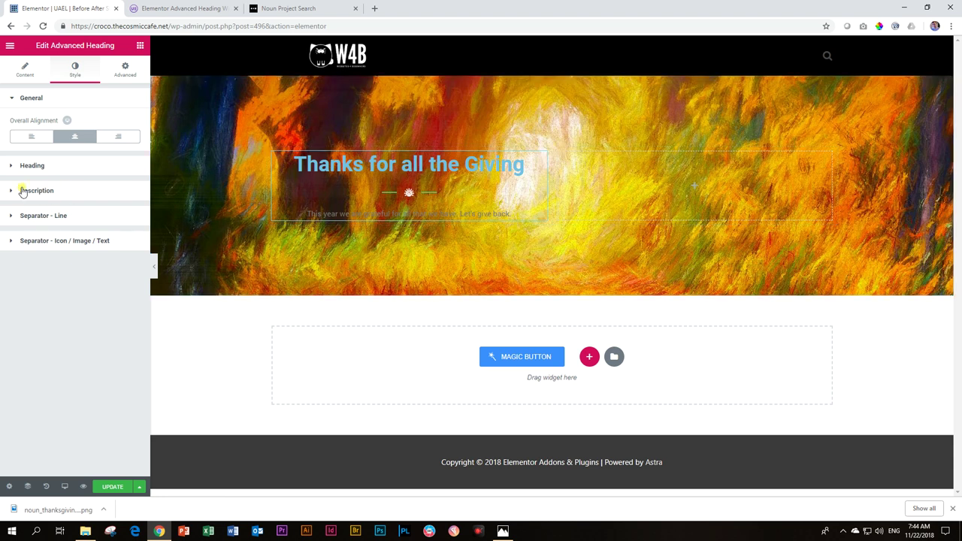
{"action": "left_click", "coordinate": [122, 140]}
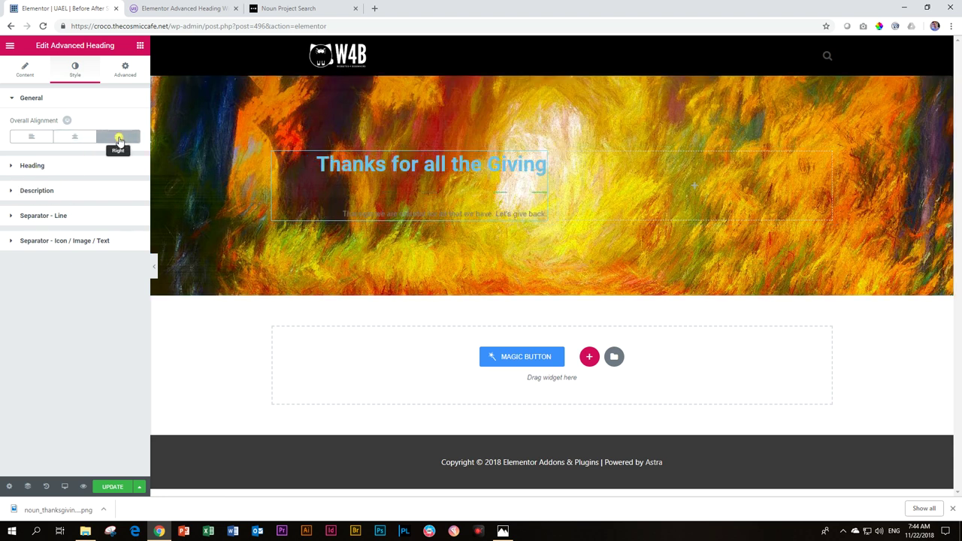
{"action": "left_click", "coordinate": [23, 138]}
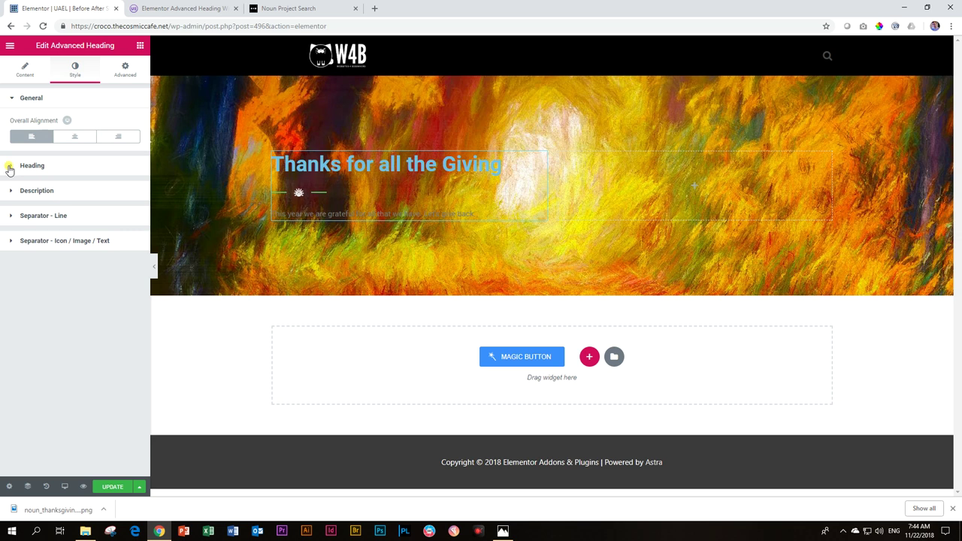
{"action": "left_click", "coordinate": [9, 167]}
Step: Fill the heading text with a classic background of the festive town-square photo
{"action": "left_click", "coordinate": [136, 173]}
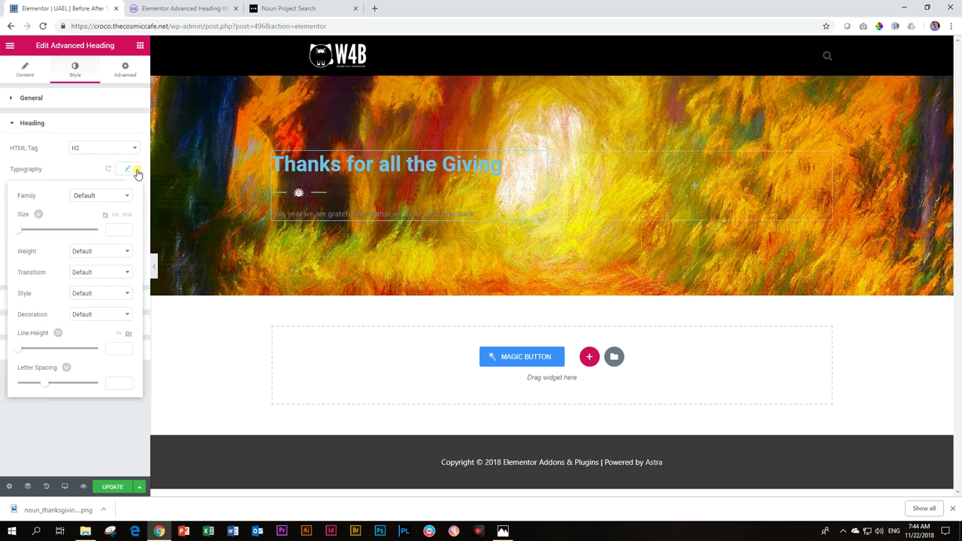
{"action": "left_click", "coordinate": [43, 231]}
{"action": "left_click", "coordinate": [124, 171]}
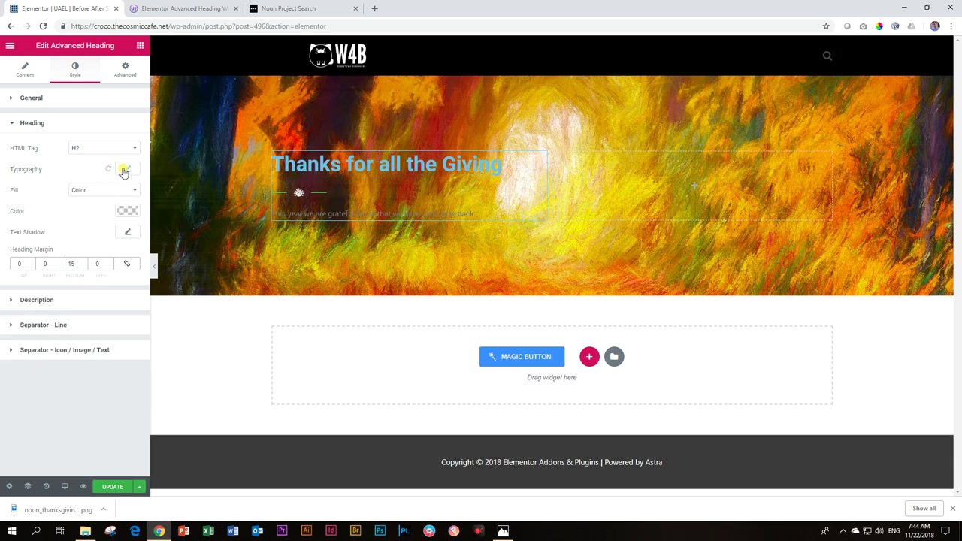
{"action": "left_click", "coordinate": [80, 192]}
{"action": "left_click", "coordinate": [82, 210]}
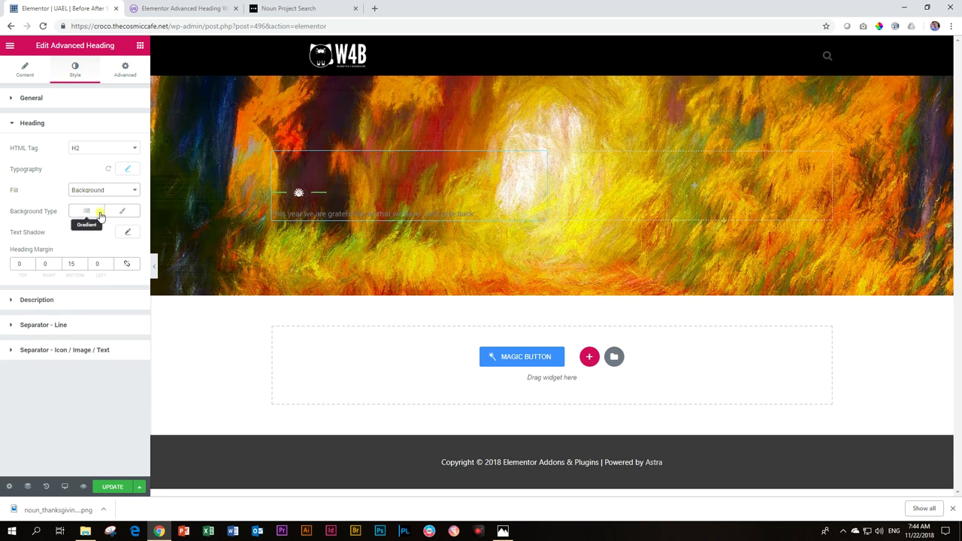
{"action": "left_click", "coordinate": [117, 215]}
{"action": "left_click", "coordinate": [73, 294]}
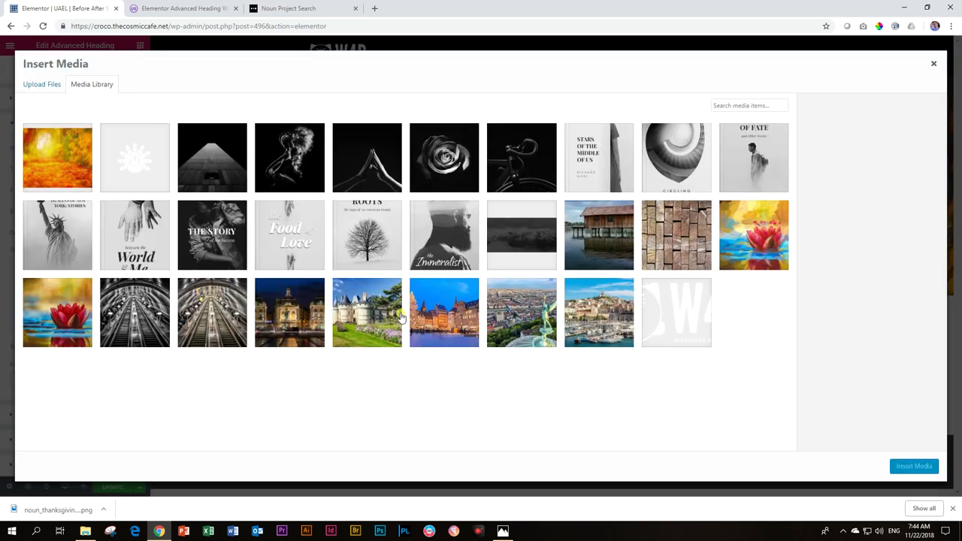
{"action": "left_click", "coordinate": [449, 302]}
{"action": "left_click", "coordinate": [907, 466]}
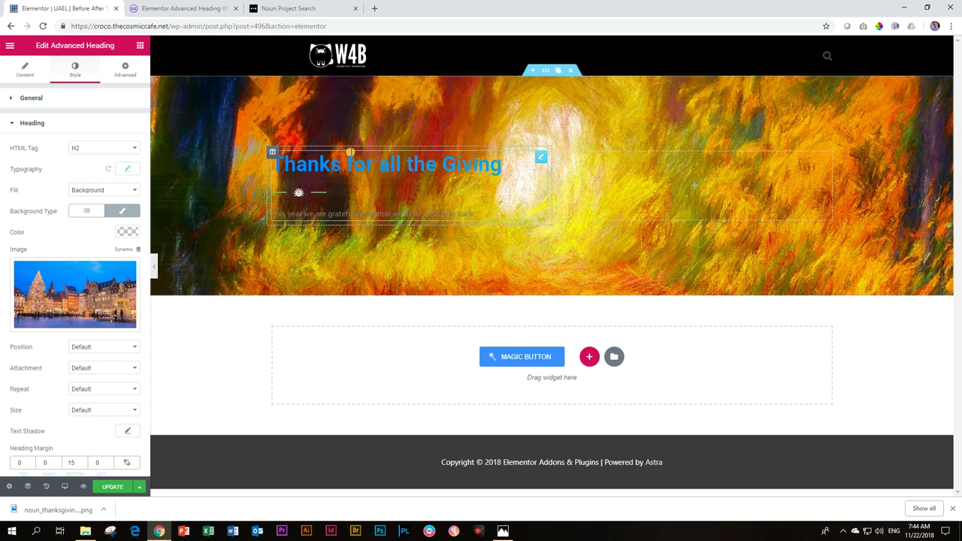
Step: Set the heading fill image to Cover size and Center Center position
{"action": "left_click", "coordinate": [88, 410]}
{"action": "left_click", "coordinate": [91, 438]}
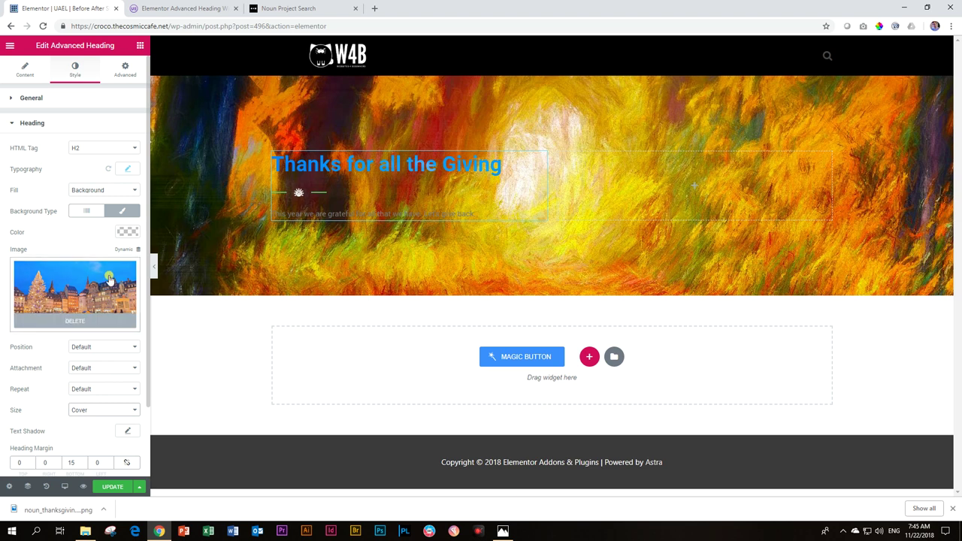
{"action": "left_click", "coordinate": [91, 347]}
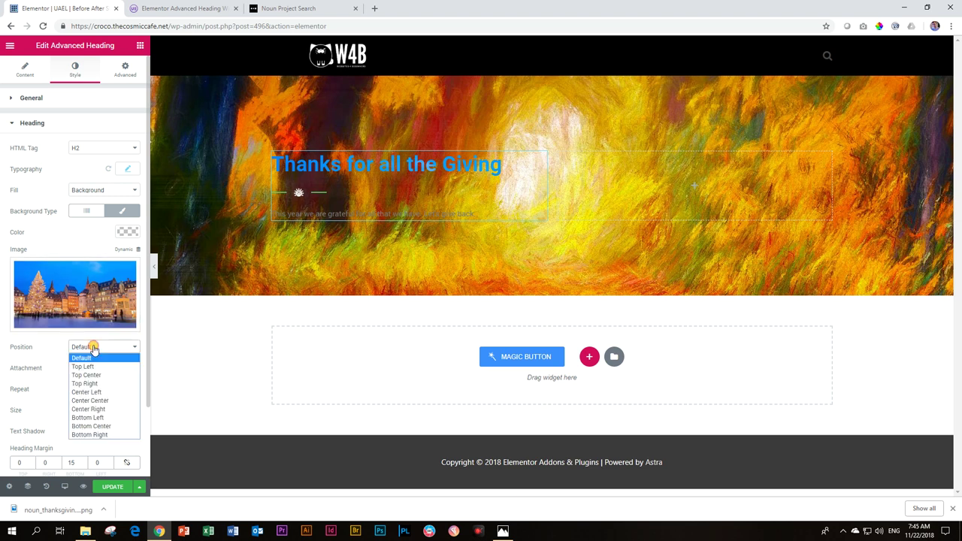
{"action": "left_click", "coordinate": [107, 399]}
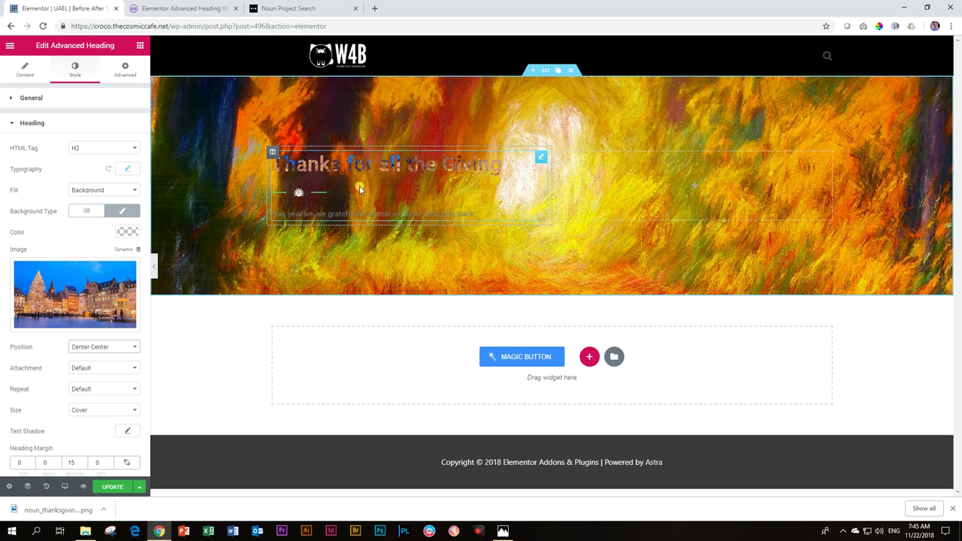
{"action": "left_click", "coordinate": [114, 190]}
Step: Switch the heading fill back to Color and make it white
{"action": "left_click", "coordinate": [102, 202]}
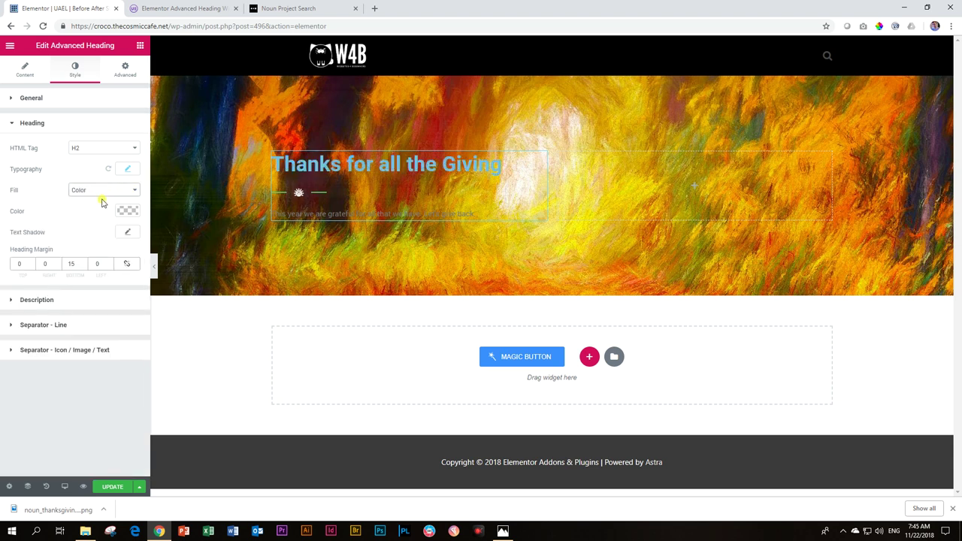
{"action": "left_click", "coordinate": [130, 210]}
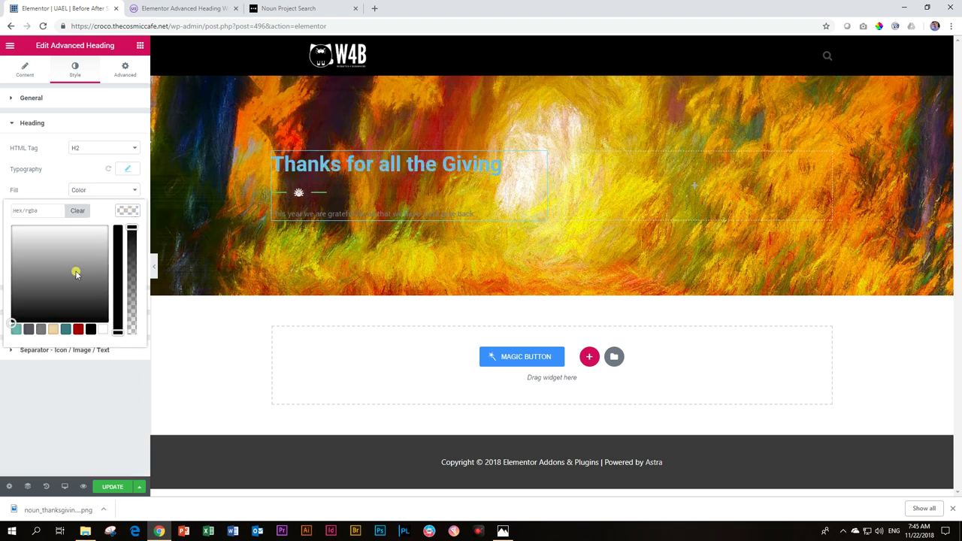
{"action": "left_click", "coordinate": [102, 330]}
{"action": "left_click", "coordinate": [135, 212]}
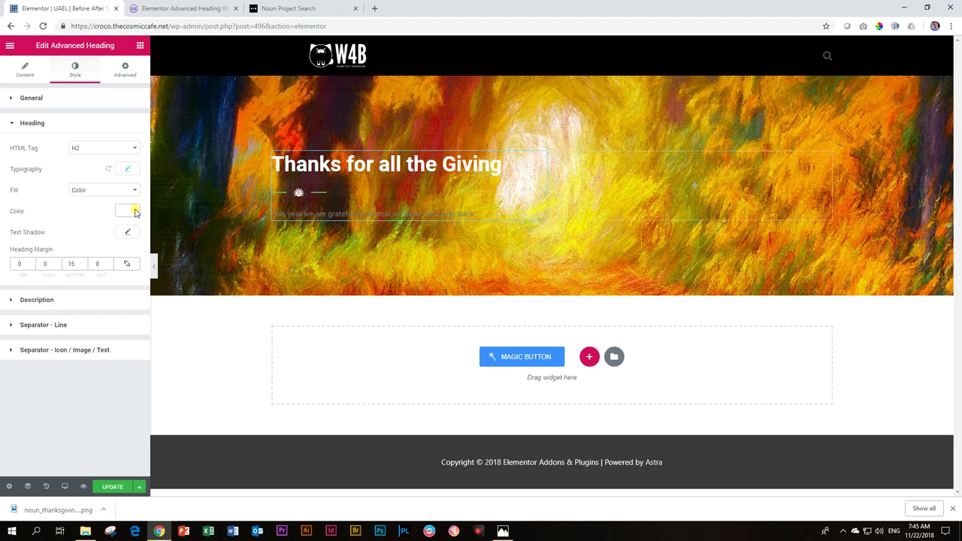
Step: Set the heading typography to Hind, weight 500, uppercase
{"action": "left_click", "coordinate": [131, 173]}
{"action": "left_click", "coordinate": [97, 199]}
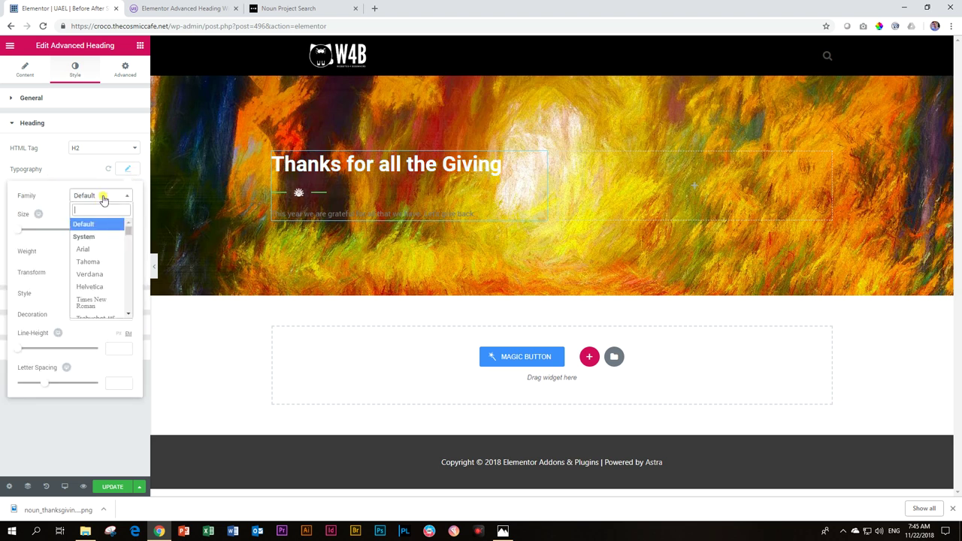
{"action": "type", "text": "h"}
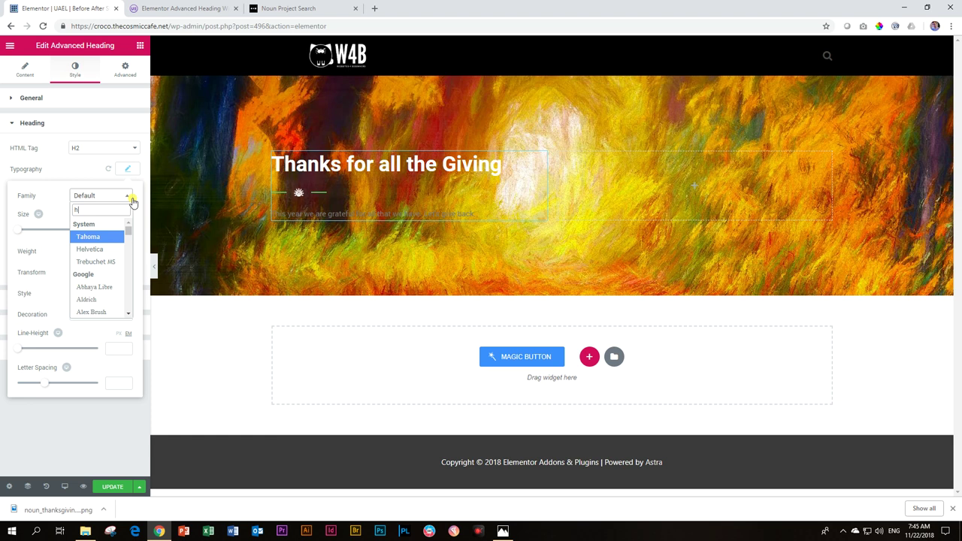
{"action": "type", "text": "ind"}
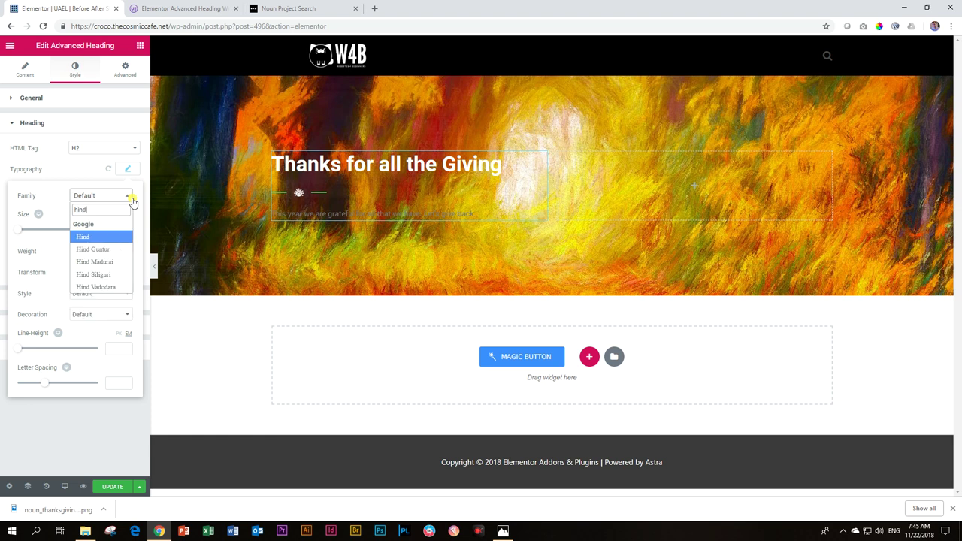
{"action": "key", "text": "Return"}
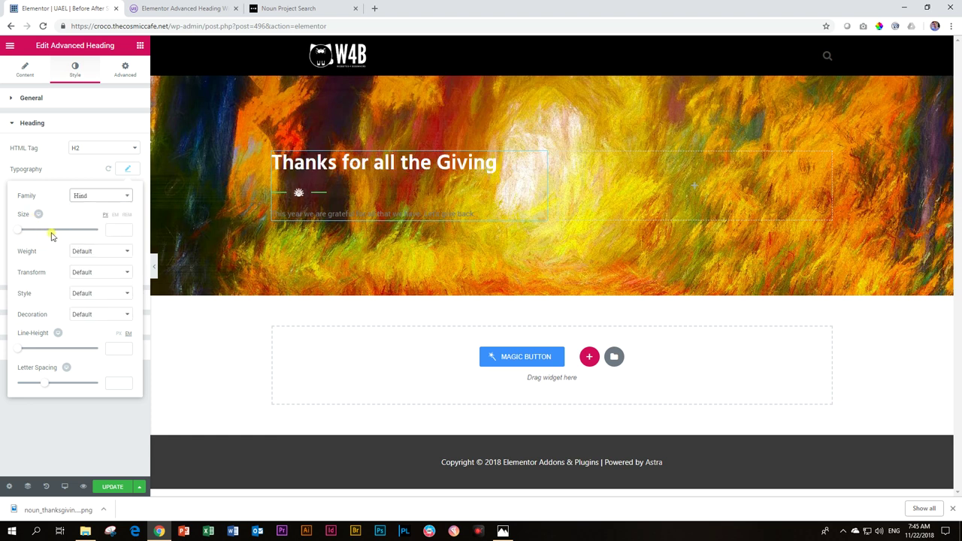
{"action": "left_click", "coordinate": [86, 251]}
{"action": "left_click", "coordinate": [88, 296]}
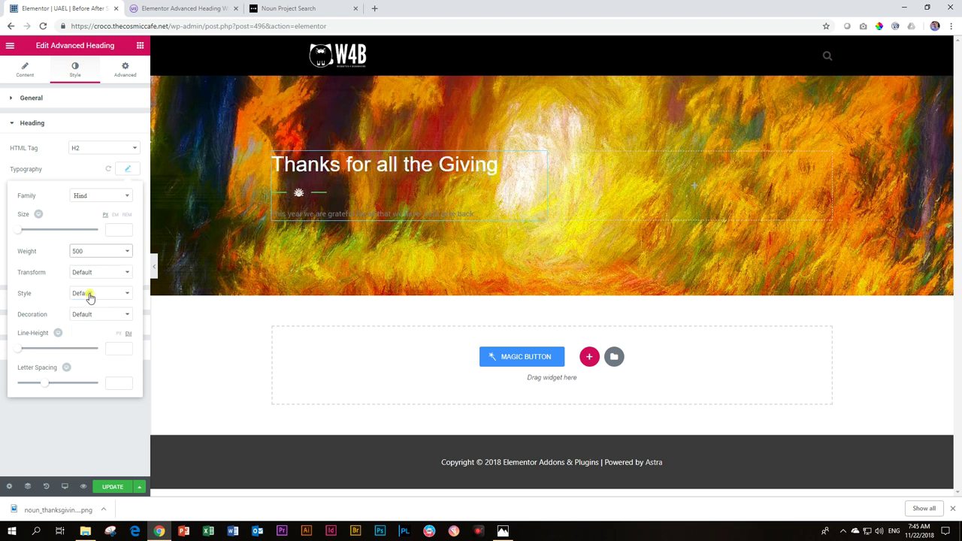
{"action": "left_click", "coordinate": [98, 274]}
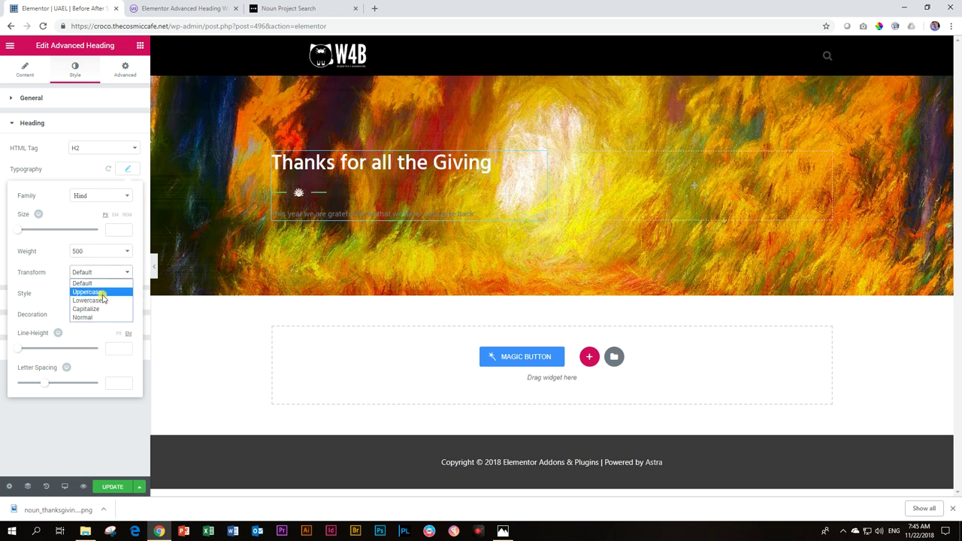
{"action": "left_click", "coordinate": [101, 293]}
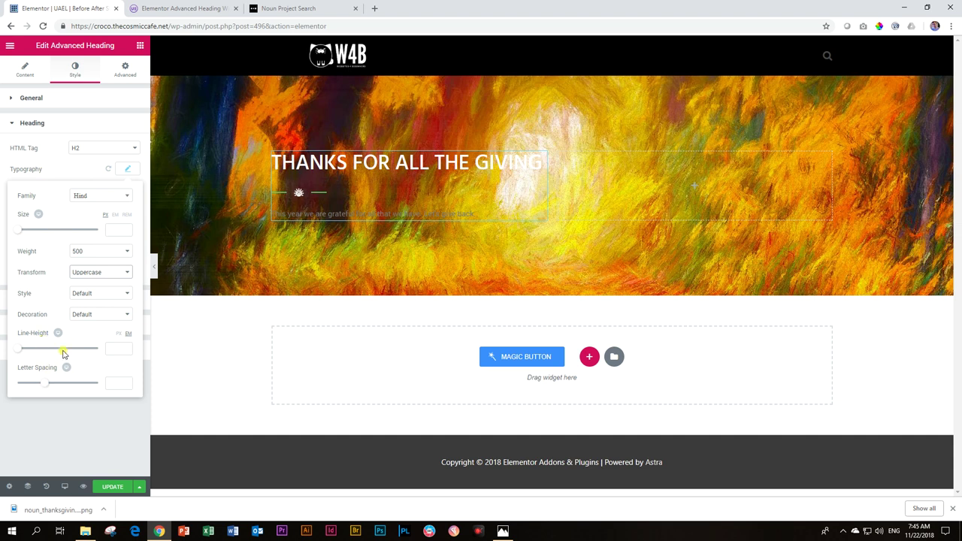
{"action": "left_click", "coordinate": [130, 170]}
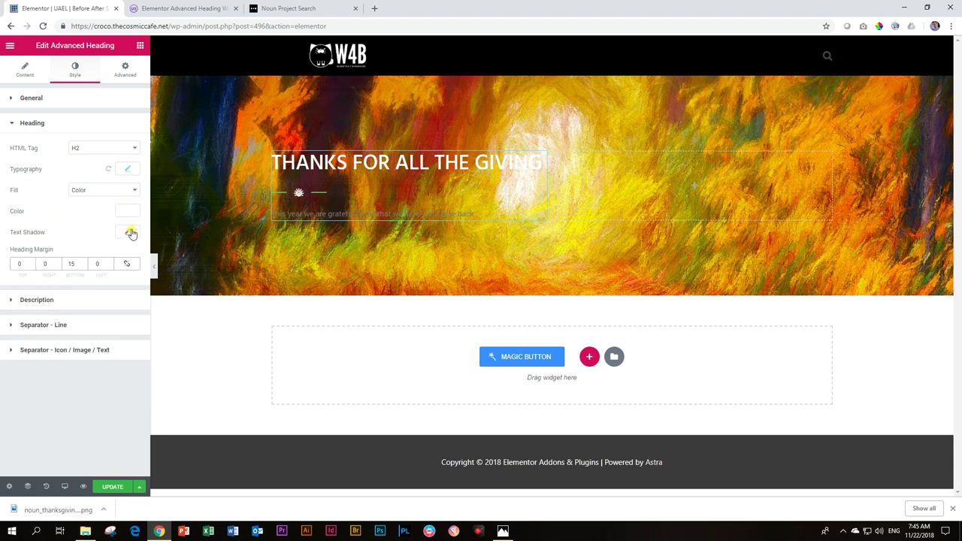
{"action": "left_click", "coordinate": [16, 125]}
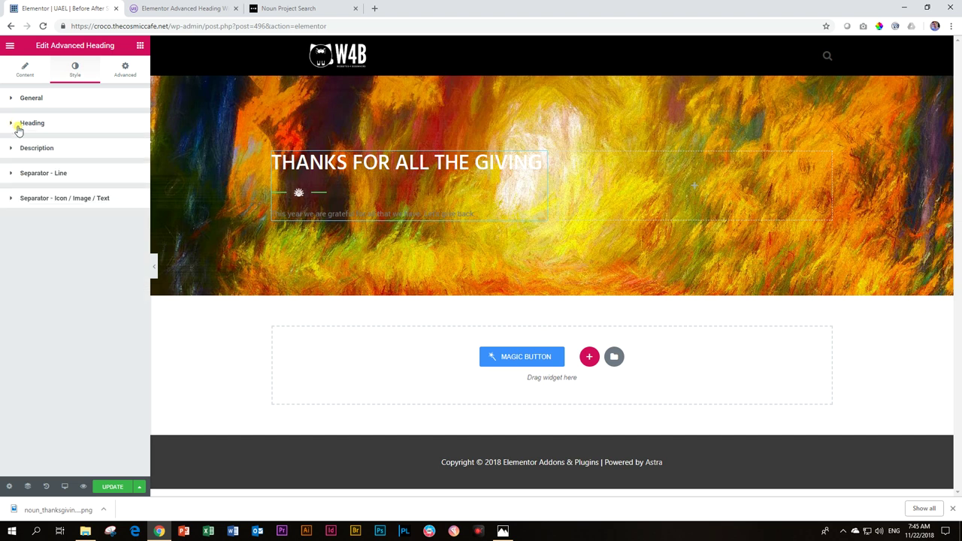
Step: Make the description text white
{"action": "left_click", "coordinate": [15, 149]}
{"action": "left_click", "coordinate": [127, 193]}
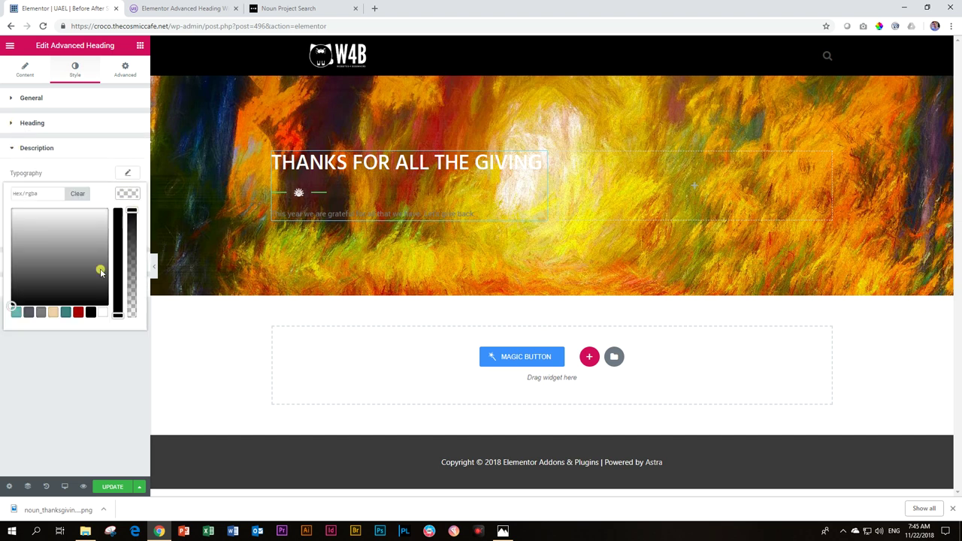
{"action": "left_click", "coordinate": [103, 313]}
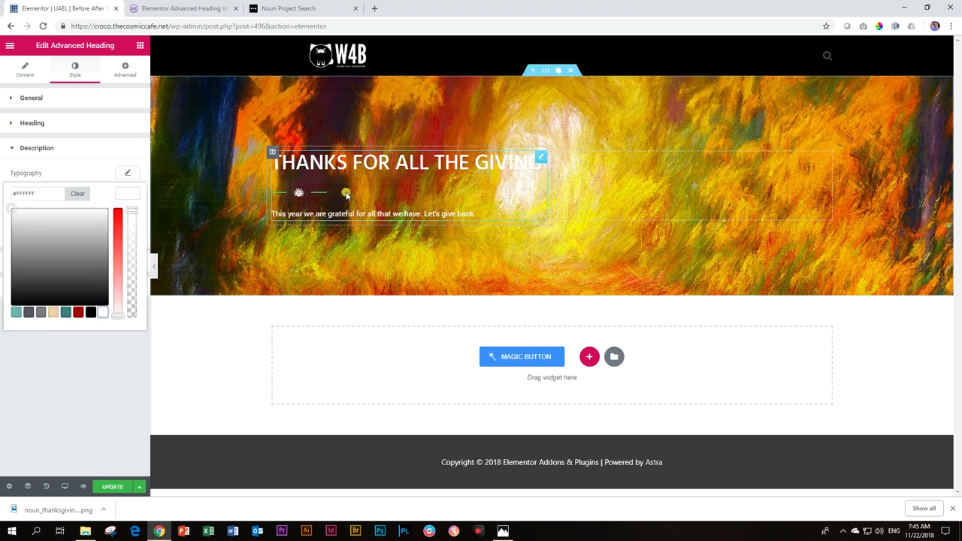
{"action": "left_click", "coordinate": [125, 192]}
Step: Make the separator line dashed in cream beige, with thickness 2 and width 21
{"action": "left_click", "coordinate": [15, 149]}
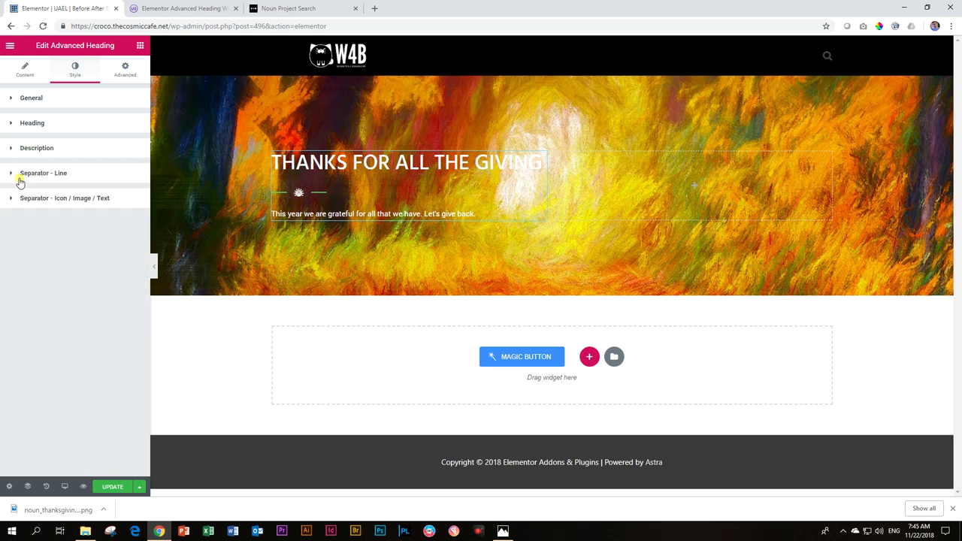
{"action": "left_click", "coordinate": [15, 174]}
{"action": "left_click", "coordinate": [88, 200]}
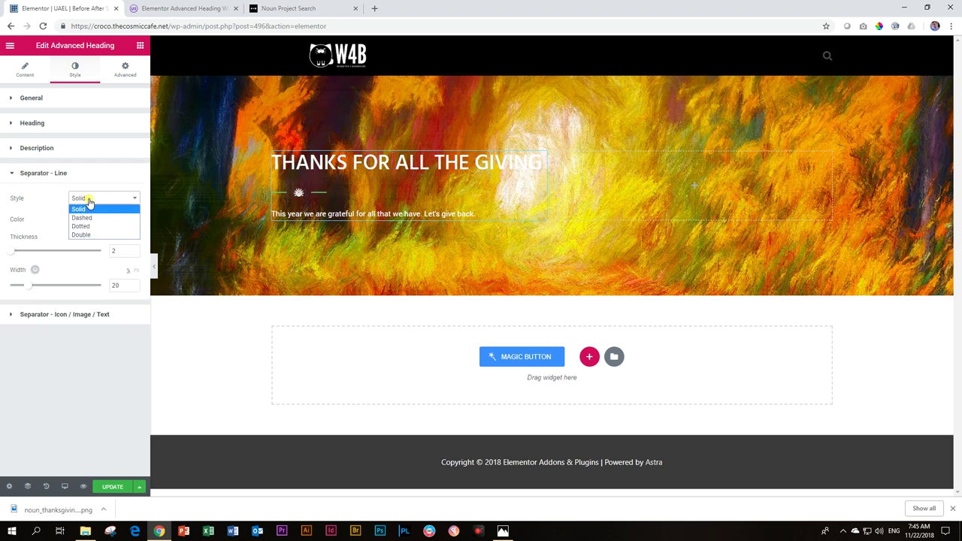
{"action": "left_click", "coordinate": [86, 215]}
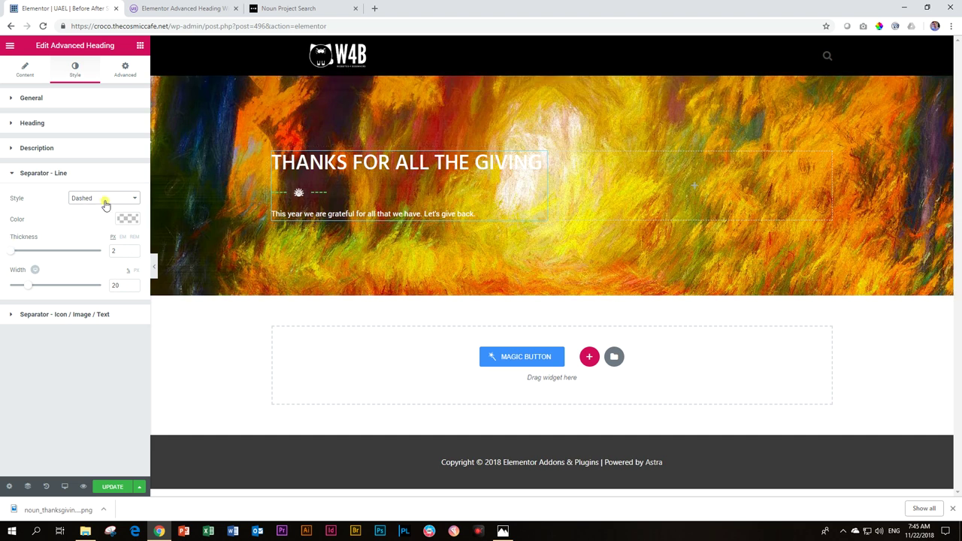
{"action": "left_click", "coordinate": [125, 219]}
{"action": "left_click", "coordinate": [103, 337]}
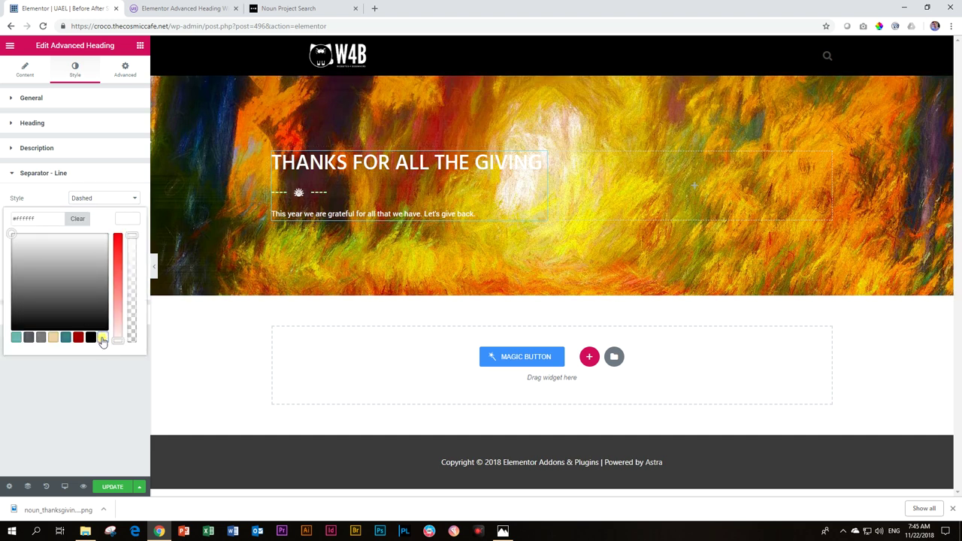
{"action": "left_click", "coordinate": [53, 338]}
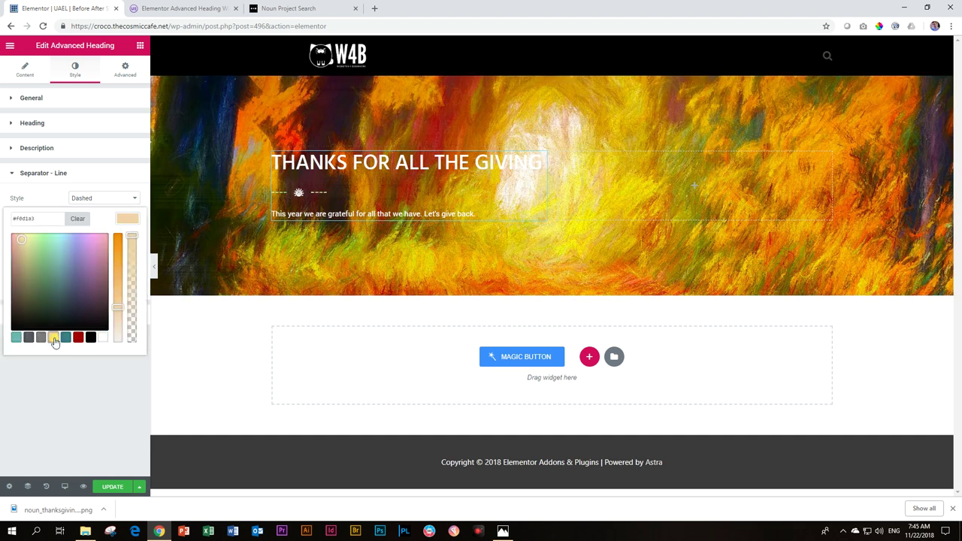
{"action": "left_click", "coordinate": [124, 219]}
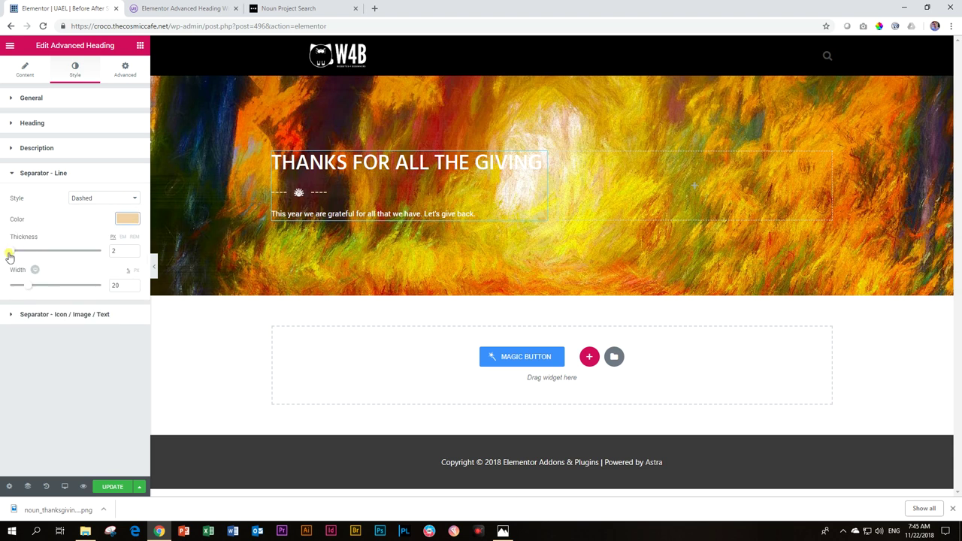
{"action": "left_click_drag", "start_coordinate": [9, 252], "coordinate": [125, 286]}
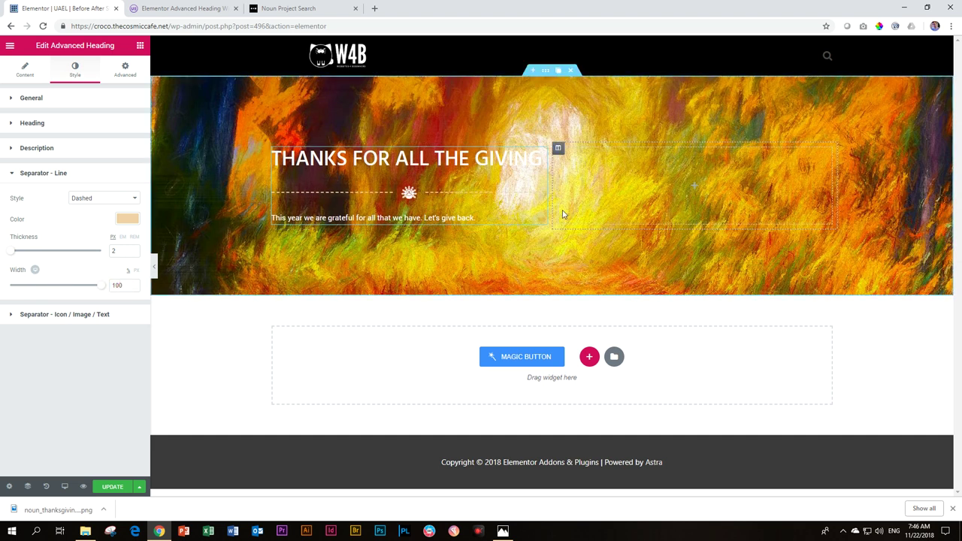
{"action": "left_click_drag", "start_coordinate": [99, 286], "coordinate": [29, 286]}
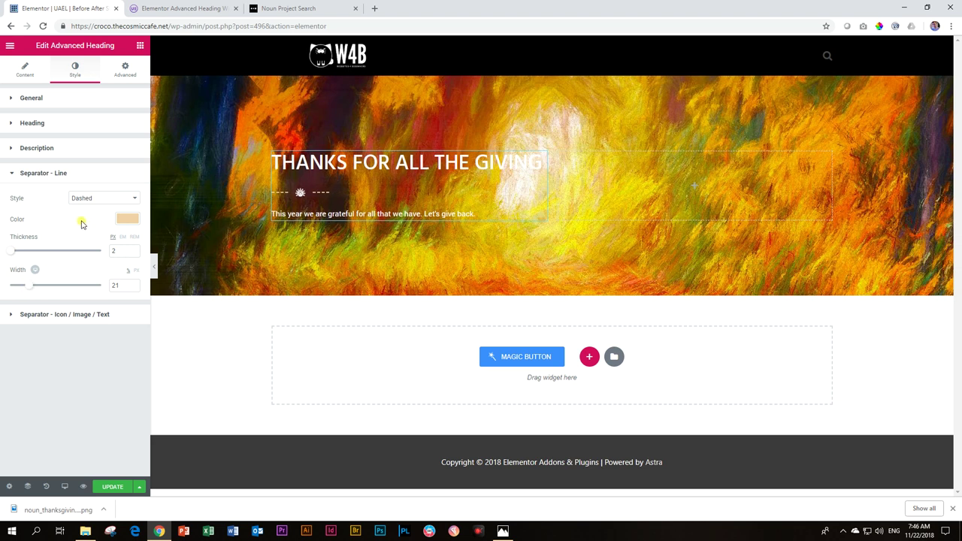
{"action": "left_click", "coordinate": [26, 315]}
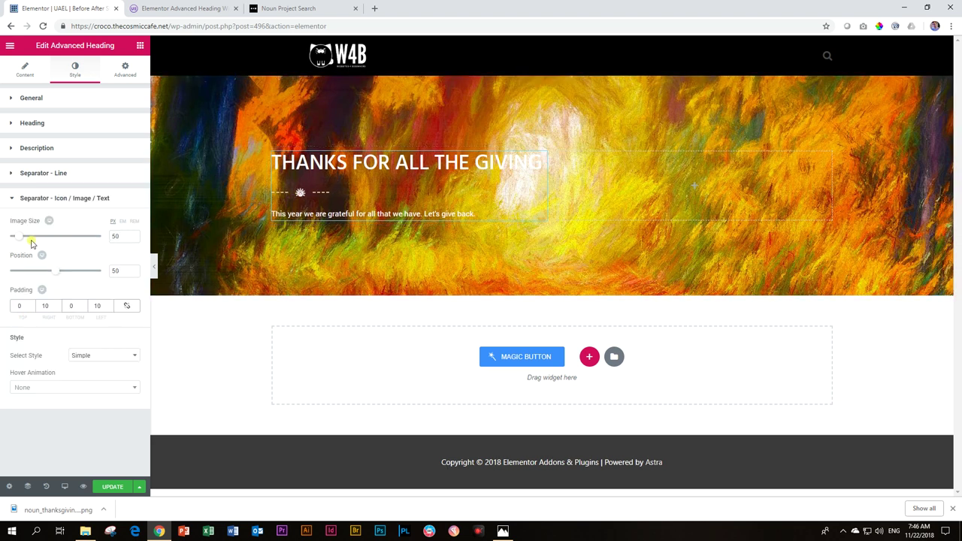
Step: Set the separator icon's image size to 72 and position 33, keeping the Simple style
{"action": "mouse_move", "coordinate": [22, 236]}
{"action": "left_mouse_down"}
{"action": "mouse_move", "coordinate": [79, 237]}
{"action": "mouse_move", "coordinate": [10, 242]}
{"action": "mouse_move", "coordinate": [25, 241]}
{"action": "left_mouse_up"}
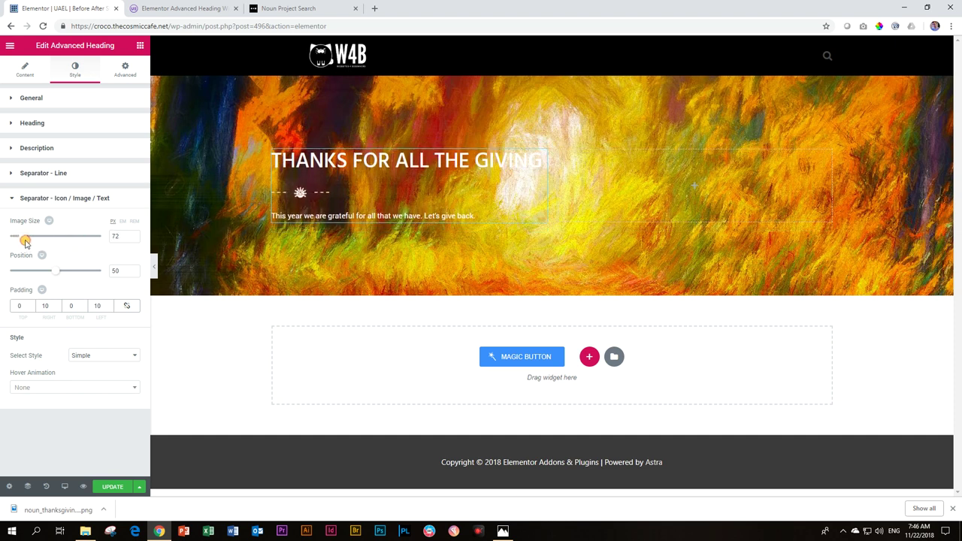
{"action": "mouse_move", "coordinate": [57, 273]}
{"action": "left_mouse_down"}
{"action": "mouse_move", "coordinate": [90, 272]}
{"action": "mouse_move", "coordinate": [42, 273]}
{"action": "left_mouse_up"}
{"action": "left_click", "coordinate": [85, 356]}
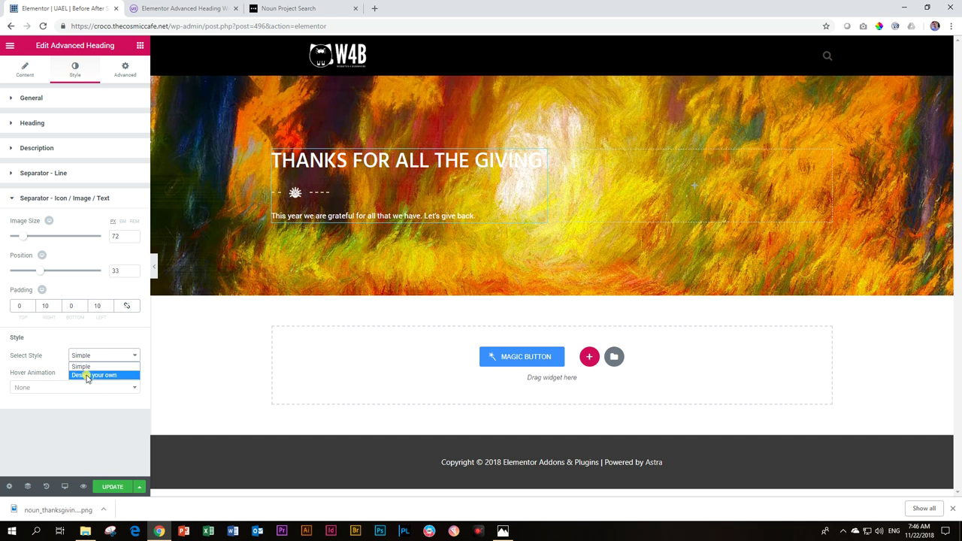
{"action": "left_click", "coordinate": [88, 376]}
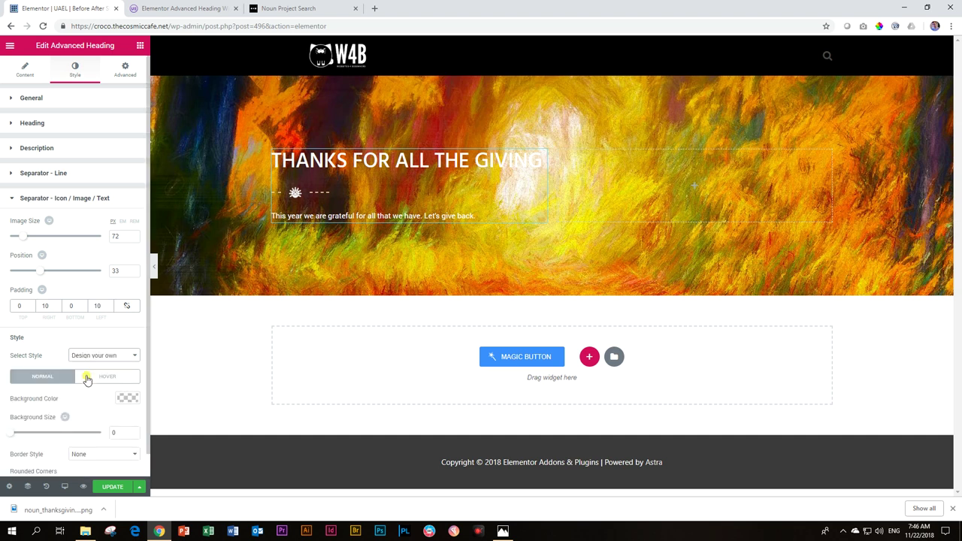
{"action": "scroll", "coordinate": [130, 374], "scroll_direction": "down", "scroll_amount": 1}
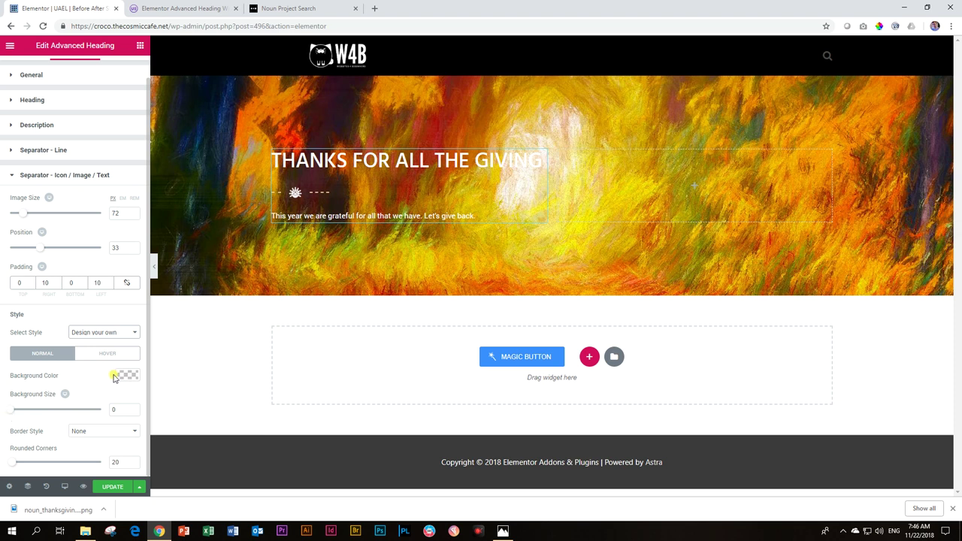
{"action": "left_click", "coordinate": [122, 376]}
{"action": "left_click", "coordinate": [60, 436]}
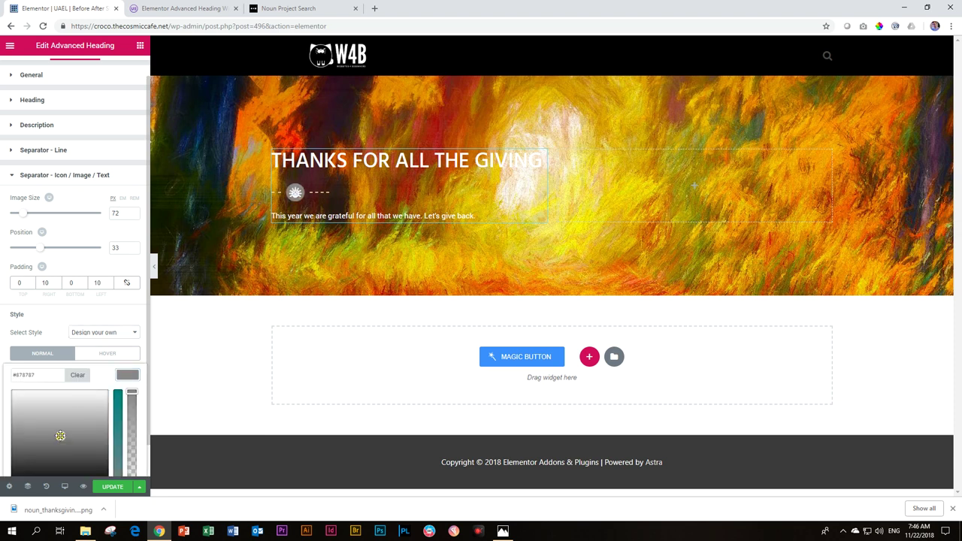
{"action": "left_click", "coordinate": [101, 334]}
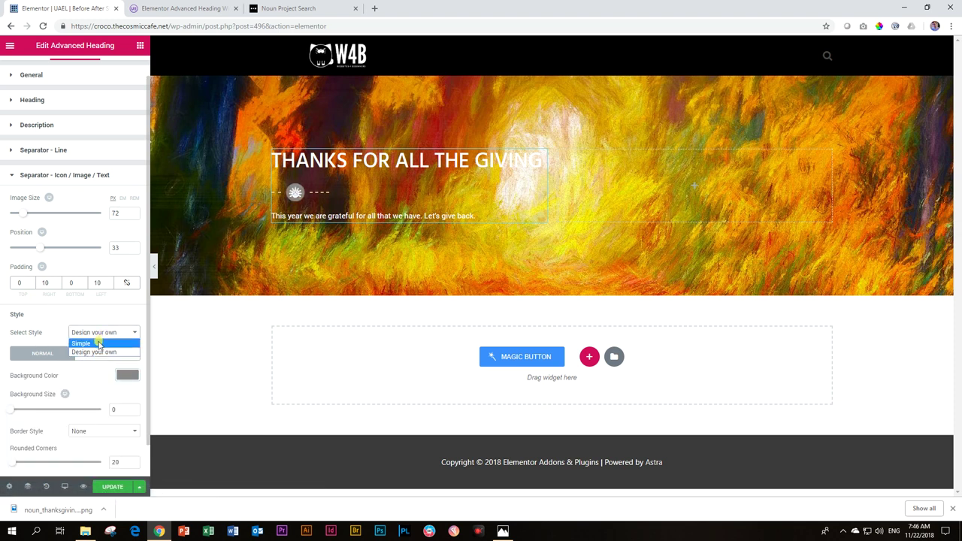
{"action": "left_click", "coordinate": [97, 344]}
Step: Give the separator icon a Bounce In hover animation
{"action": "left_click", "coordinate": [60, 387]}
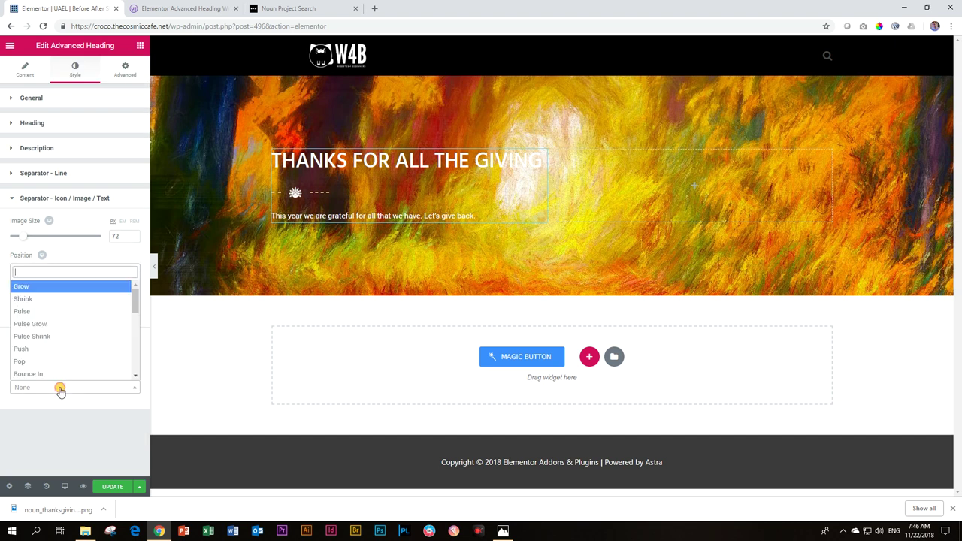
{"action": "left_click", "coordinate": [50, 349]}
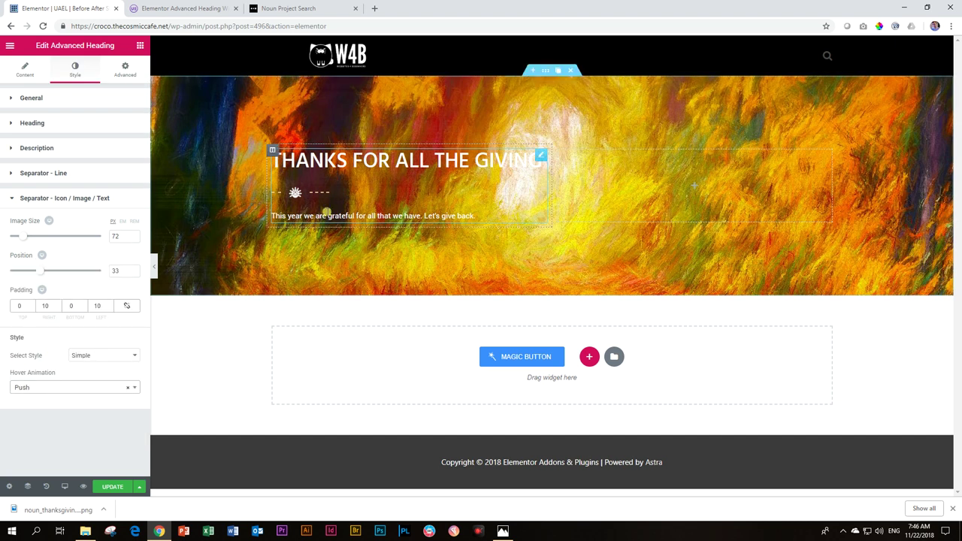
{"action": "left_click", "coordinate": [130, 388]}
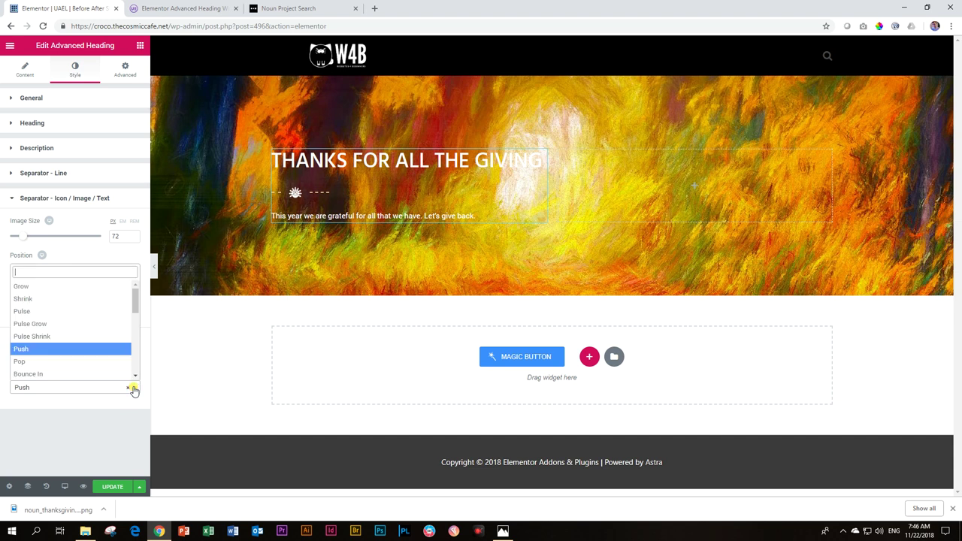
{"action": "left_click", "coordinate": [58, 375]}
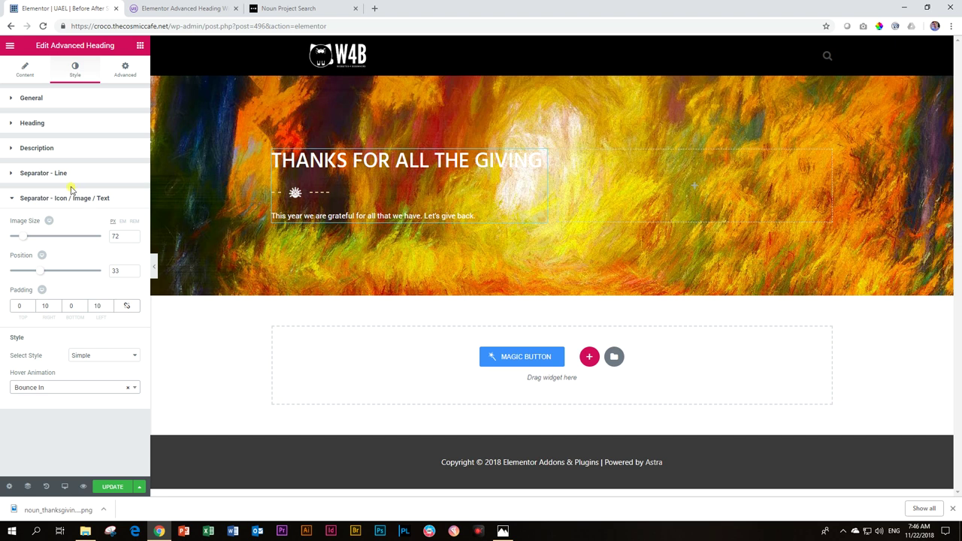
{"action": "left_click", "coordinate": [17, 199]}
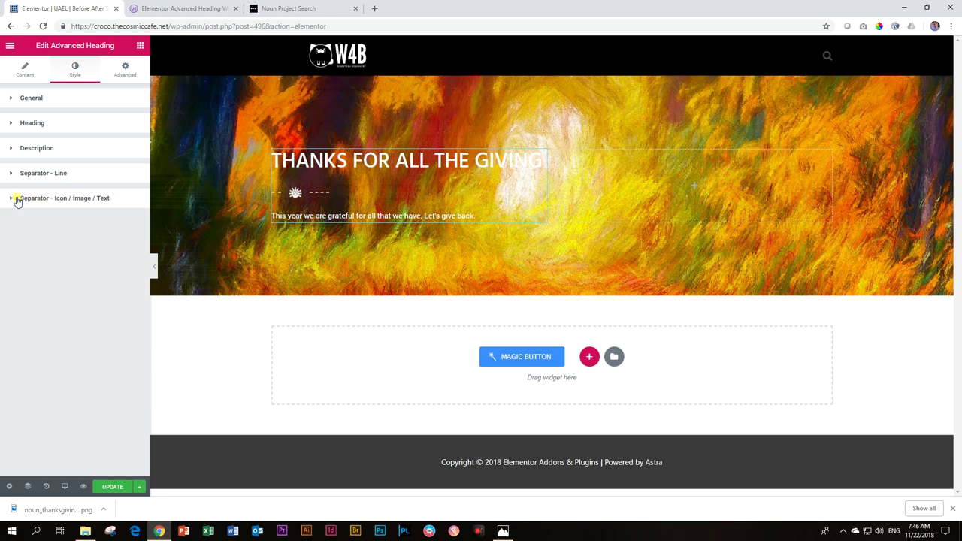
Step: Set the separator position to Bottom, below the description, and widen the heading column
{"action": "left_click", "coordinate": [24, 71]}
{"action": "left_click", "coordinate": [30, 260]}
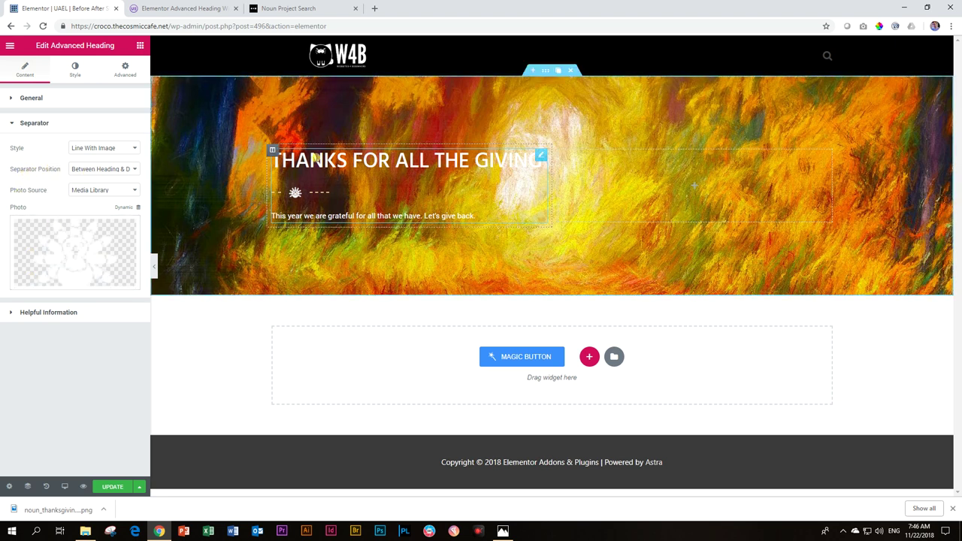
{"action": "left_click", "coordinate": [94, 169]}
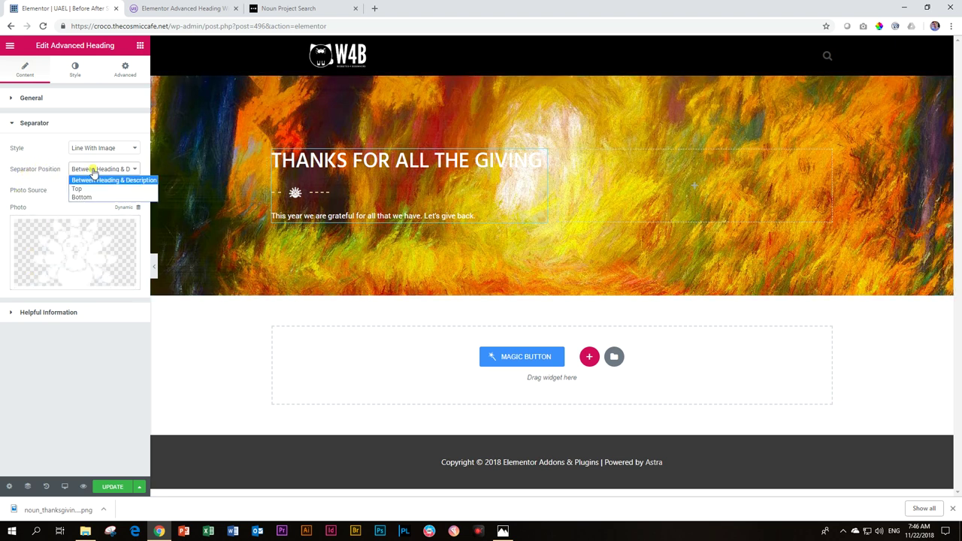
{"action": "left_click", "coordinate": [81, 190]}
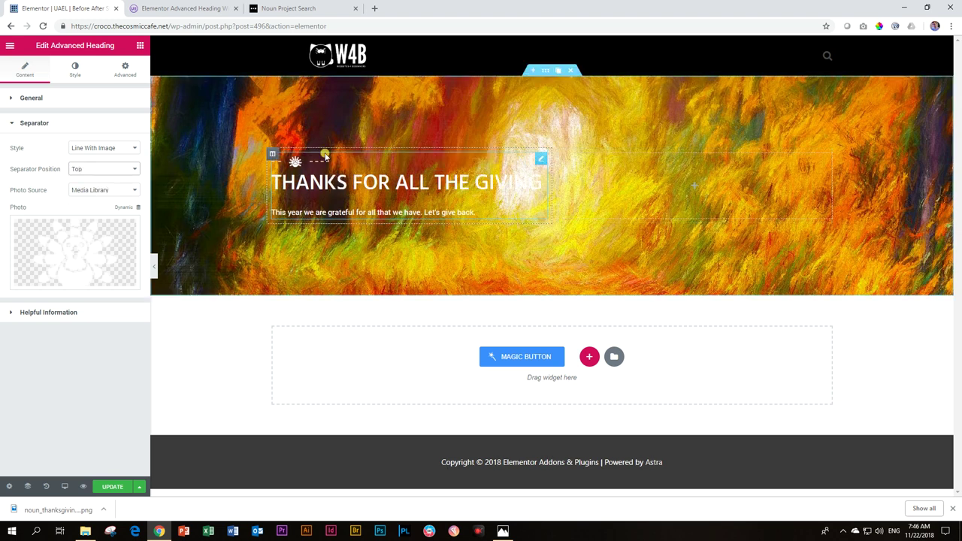
{"action": "left_click", "coordinate": [95, 169]}
{"action": "left_click", "coordinate": [96, 197]}
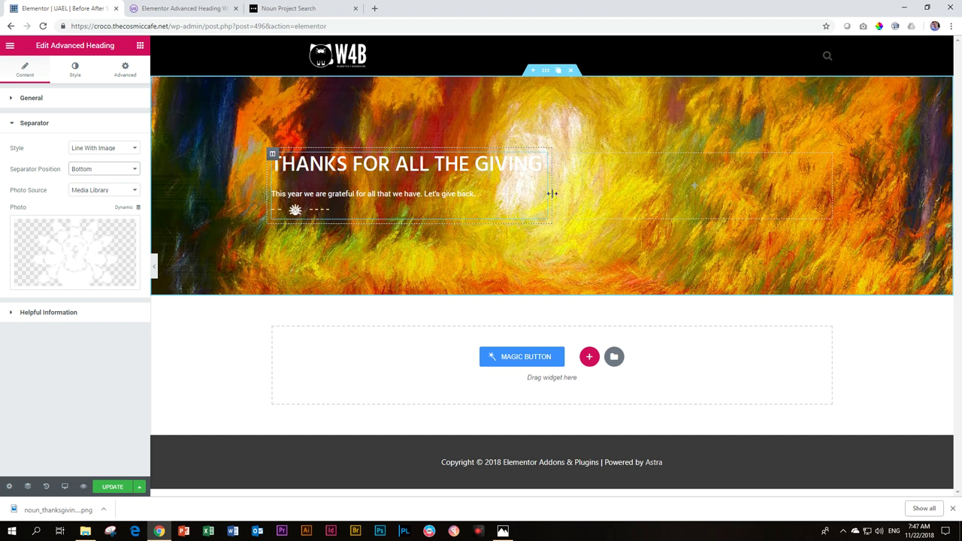
{"action": "left_click_drag", "start_coordinate": [551, 194], "coordinate": [681, 194]}
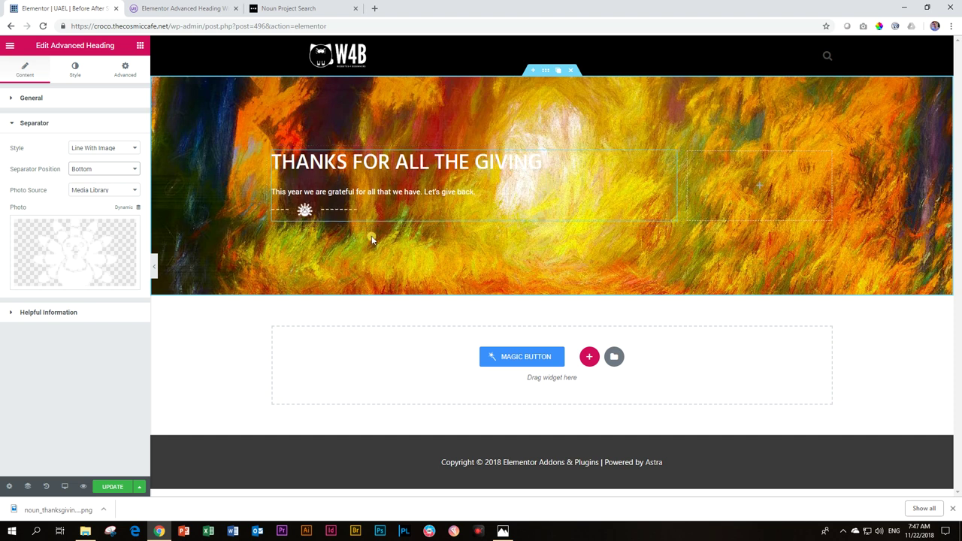